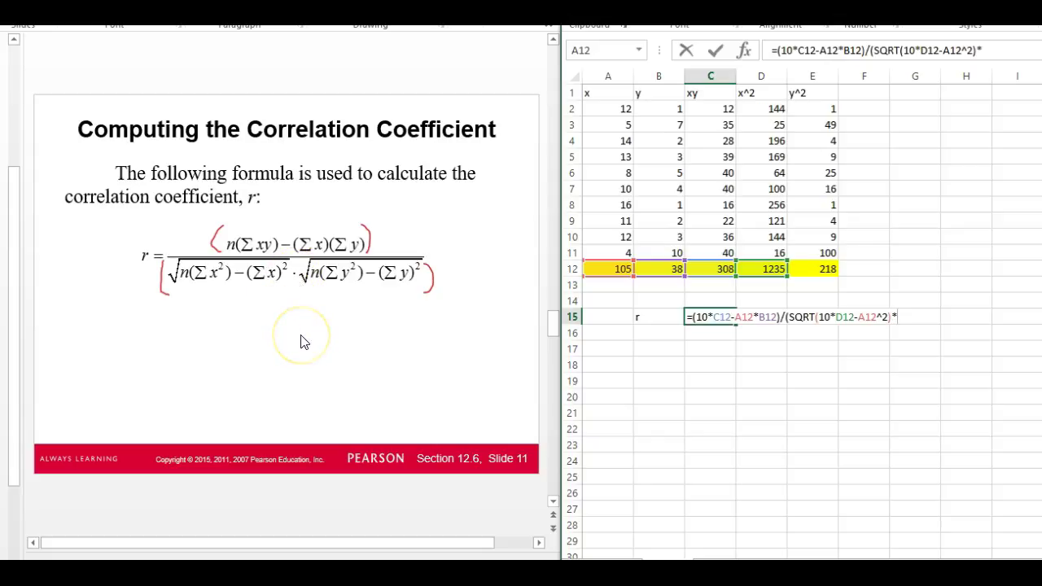
# - Complete the correlation formula in C15 with *SQRT(10*E12-B12^2) and its closing parentheses, accepting the suggested correction
pyautogui.write('sq')
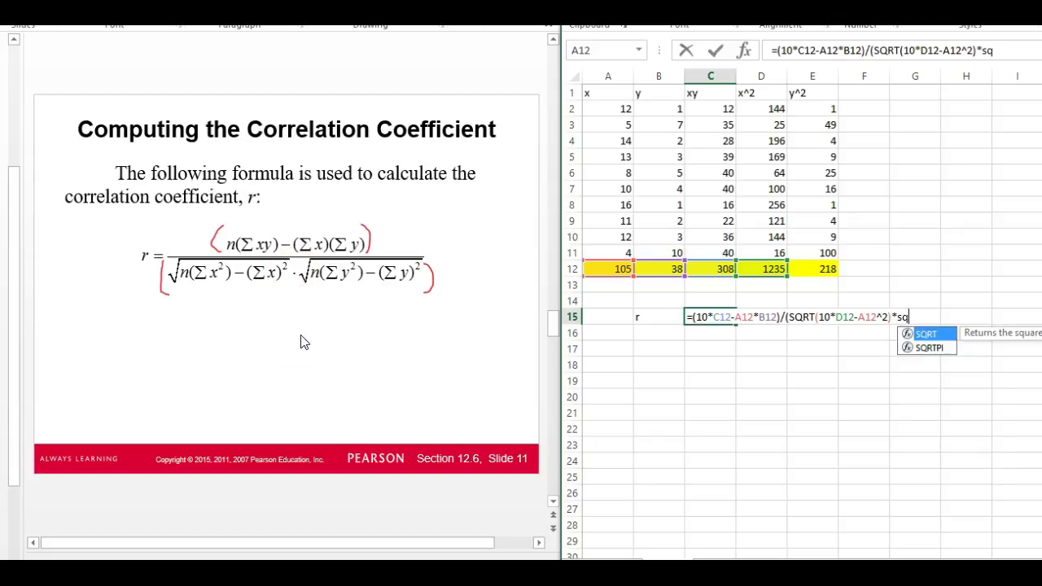
pyautogui.doubleClick(927, 333)
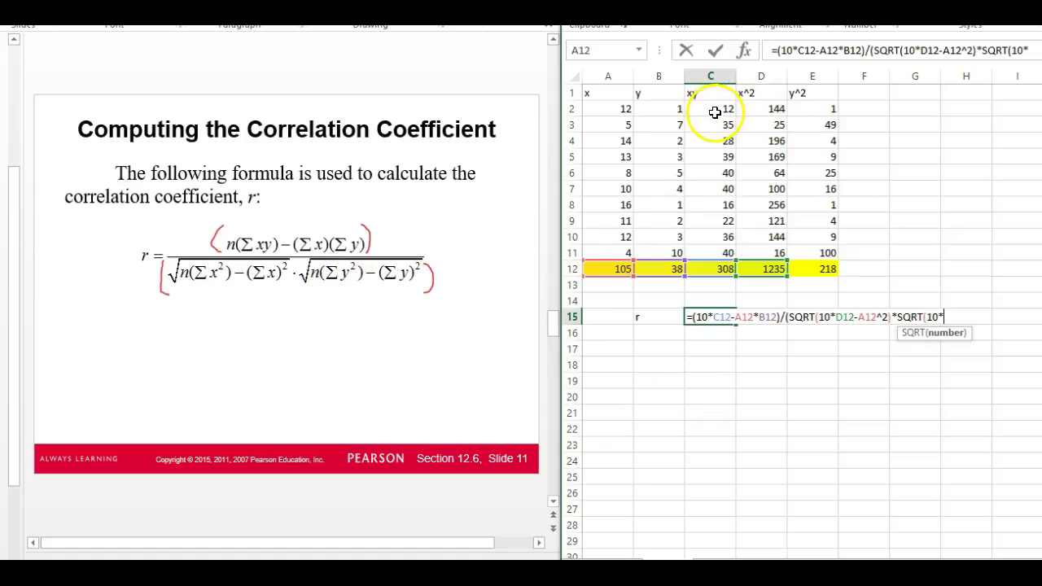
pyautogui.click(814, 267)
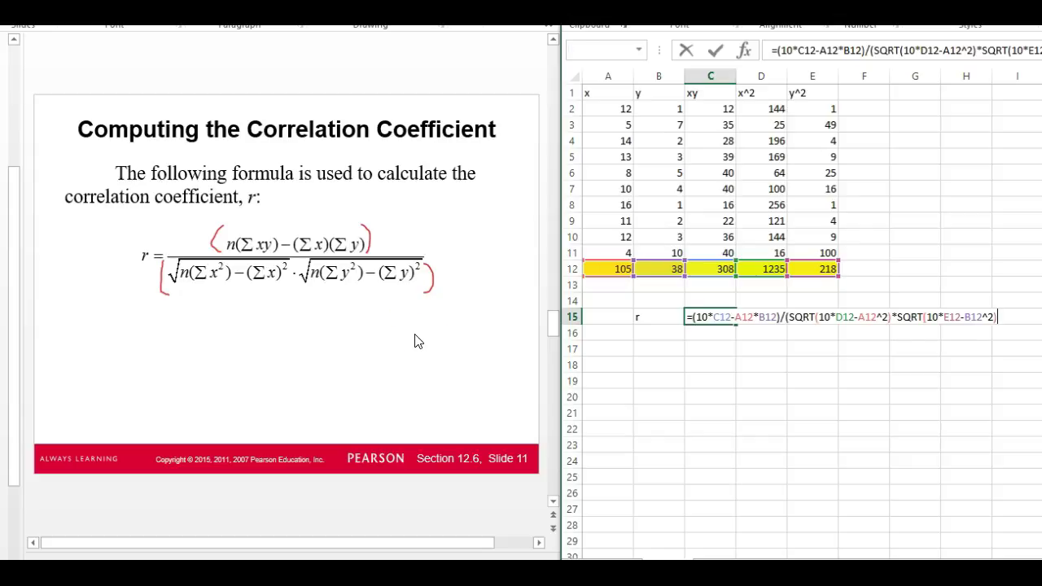
pyautogui.press('Return')
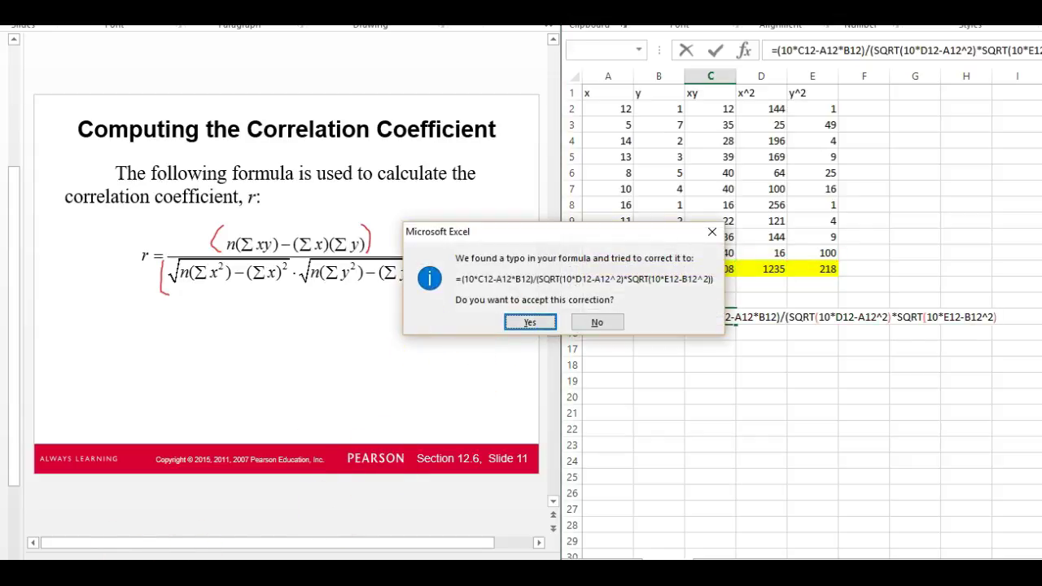
pyautogui.click(523, 322)
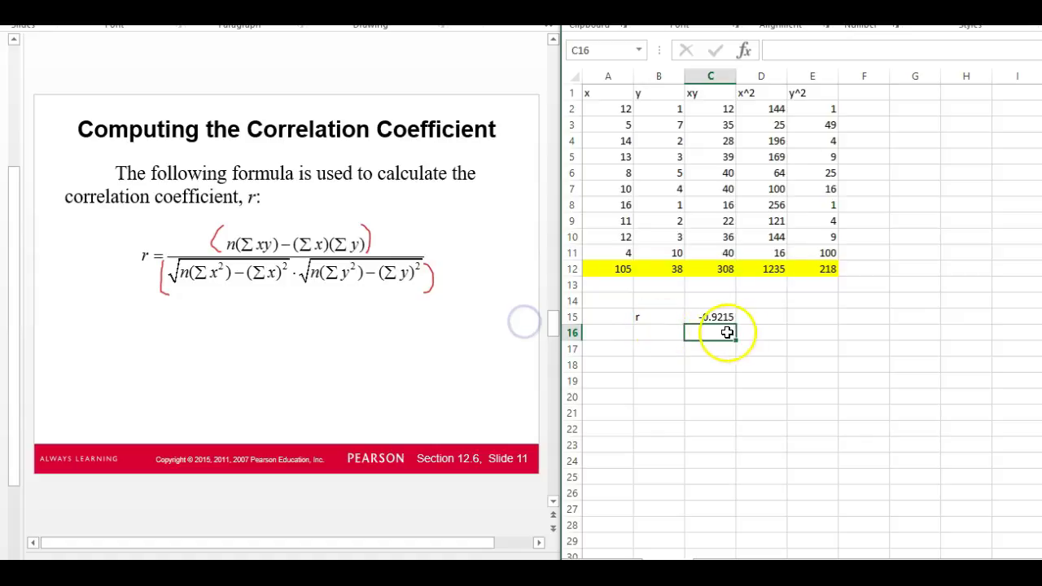
# - Check the closing parentheses of the correlation formula in C15
pyautogui.click(725, 318)
pyautogui.click(722, 317)
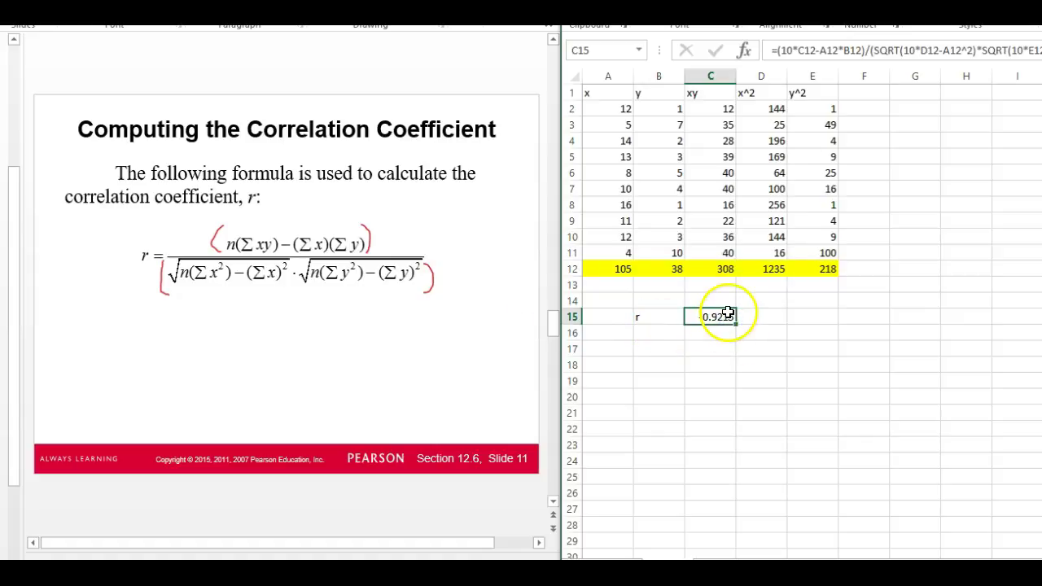
pyautogui.doubleClick(722, 317)
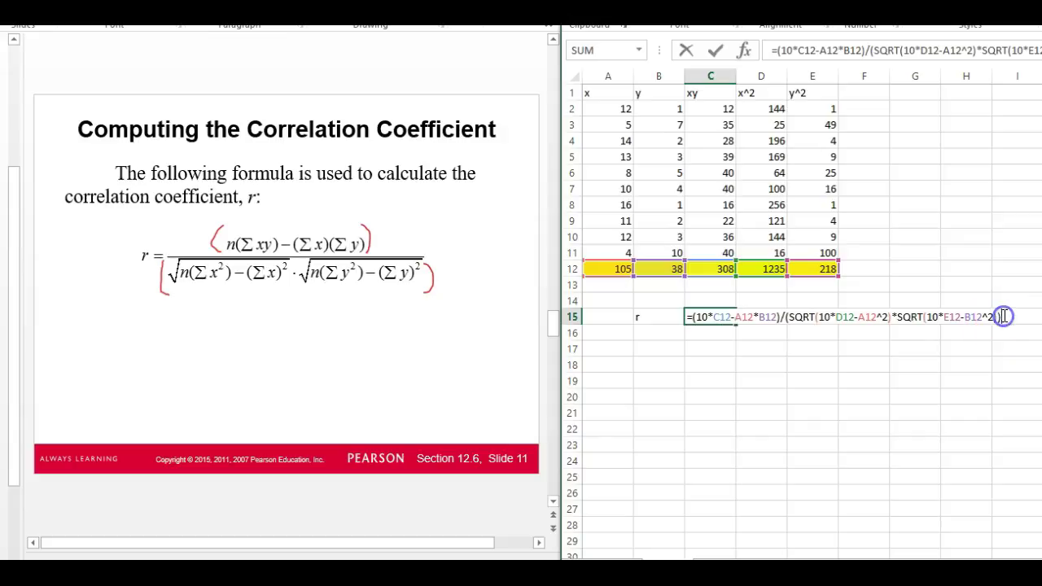
pyautogui.press('BackSpace')
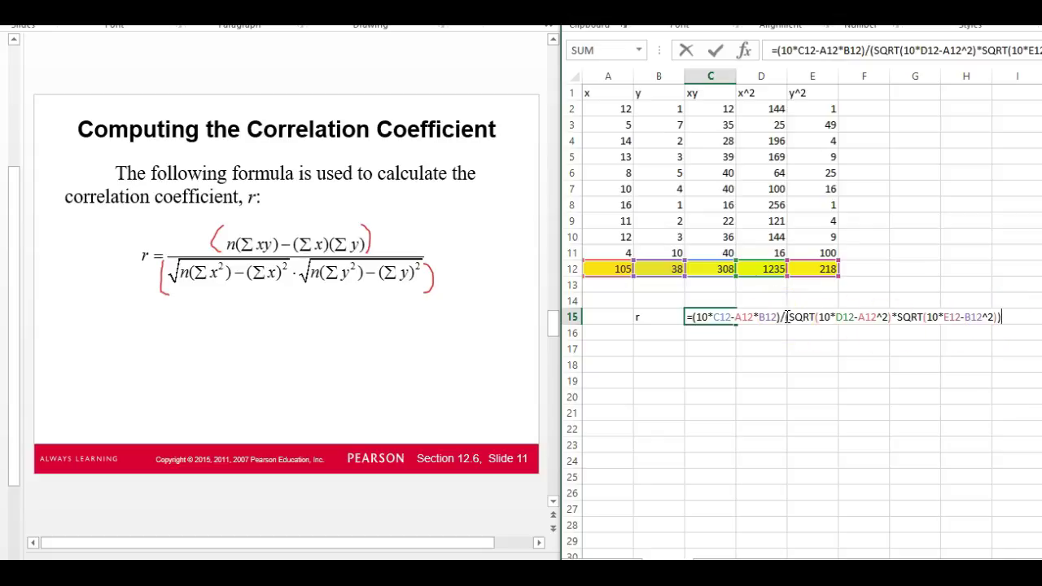
pyautogui.press('Return')
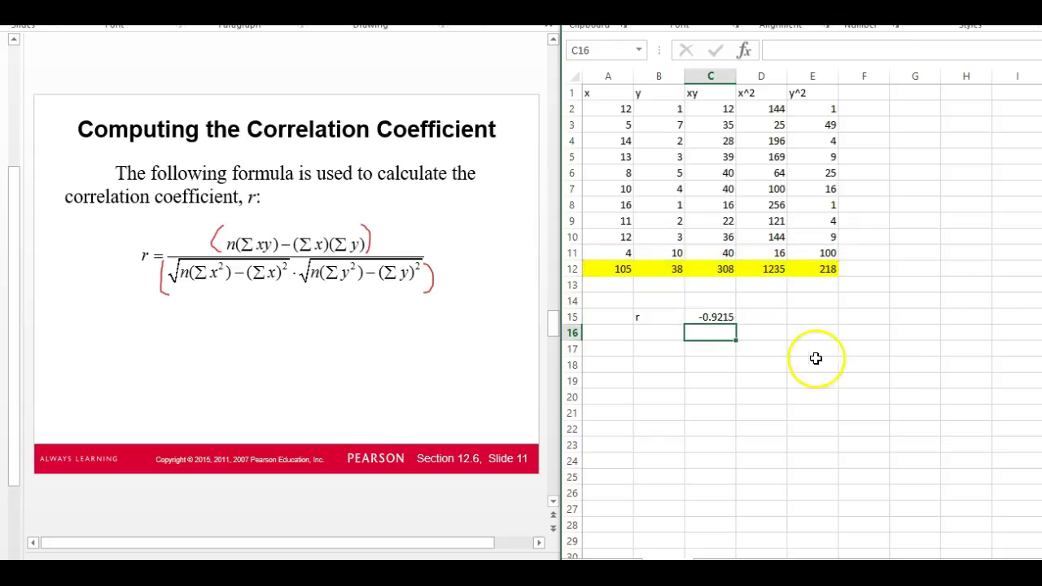
pyautogui.click(730, 320)
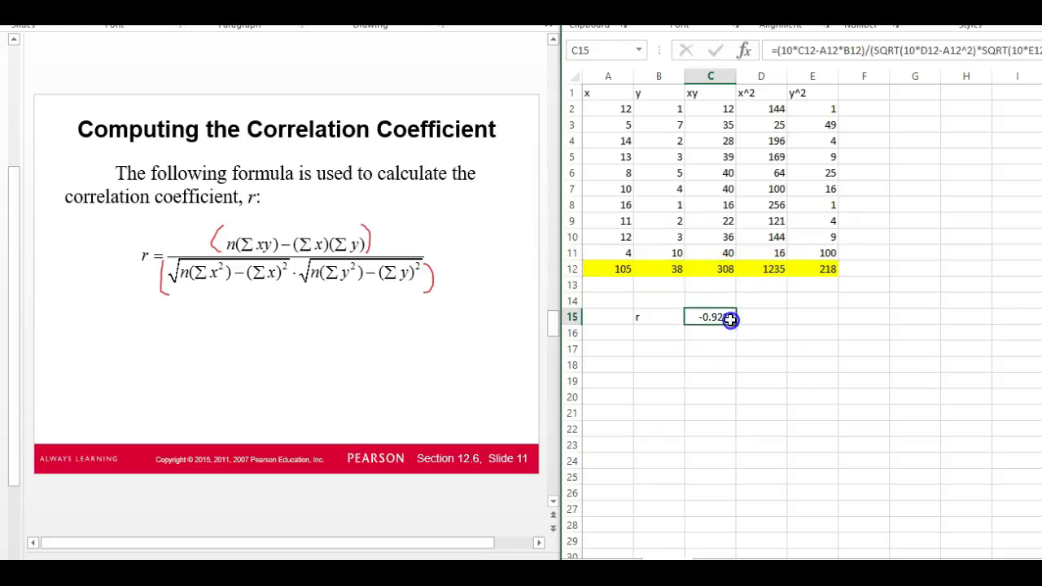
# - Calculate the correlation coefficient in B17 with =CORREL(A2:A11,B2:B11)
pyautogui.click(643, 351)
pyautogui.write('=corr')
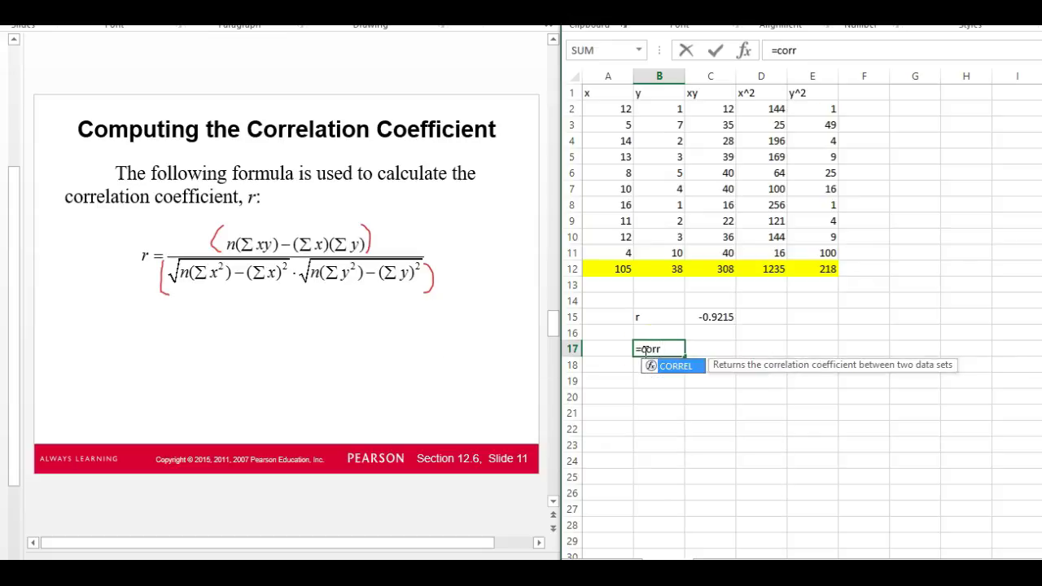
pyautogui.doubleClick(673, 370)
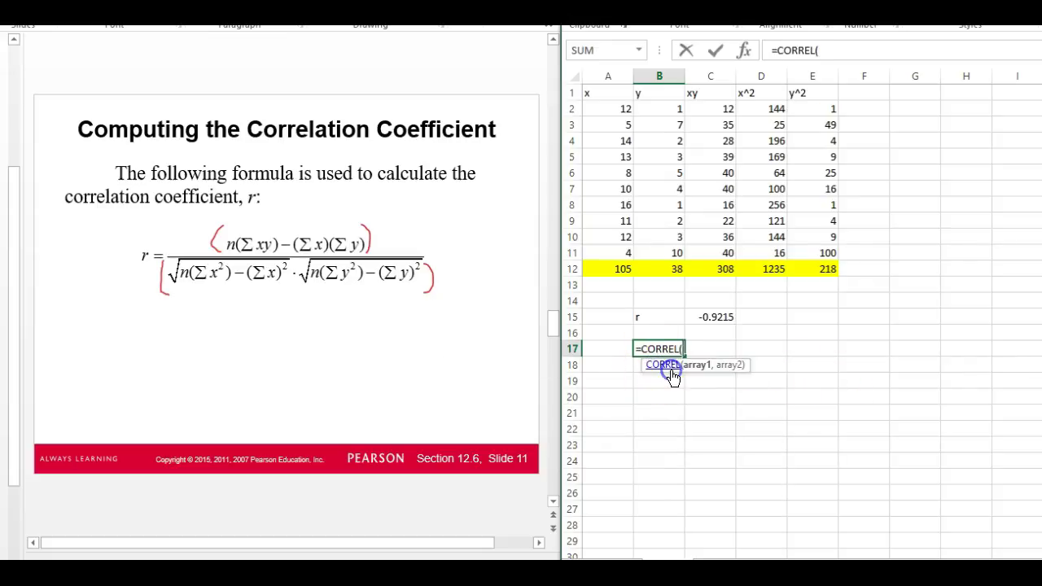
pyautogui.moveTo(617, 112); pyautogui.dragTo(605, 247)
pyautogui.write(',')
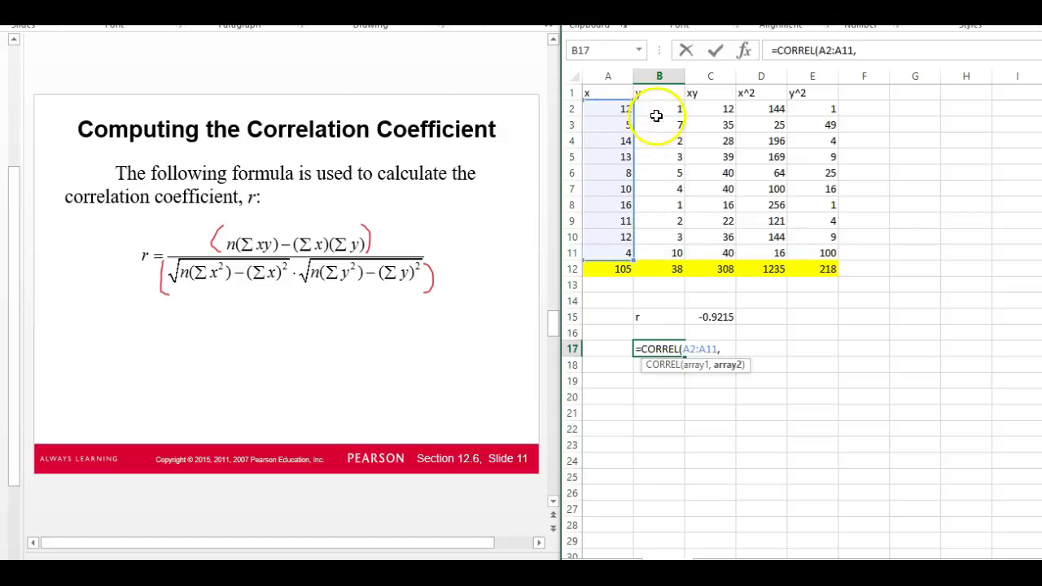
pyautogui.moveTo(660, 105); pyautogui.dragTo(657, 252)
pyautogui.press('Return')
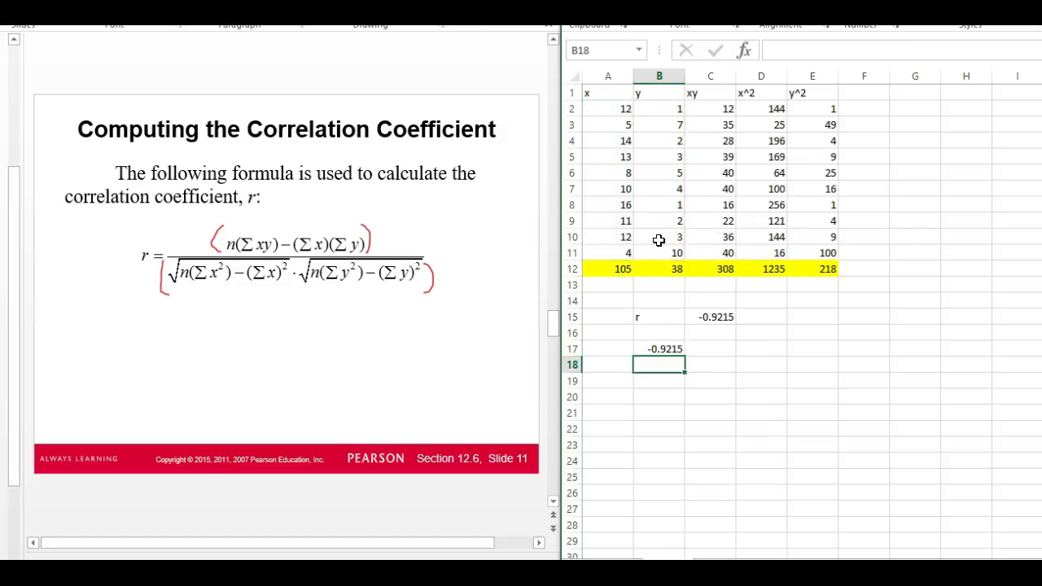
# - Examine the manual correlation formula in C15 and the CORREL formula in B17
pyautogui.click(708, 319)
pyautogui.doubleClick(708, 317)
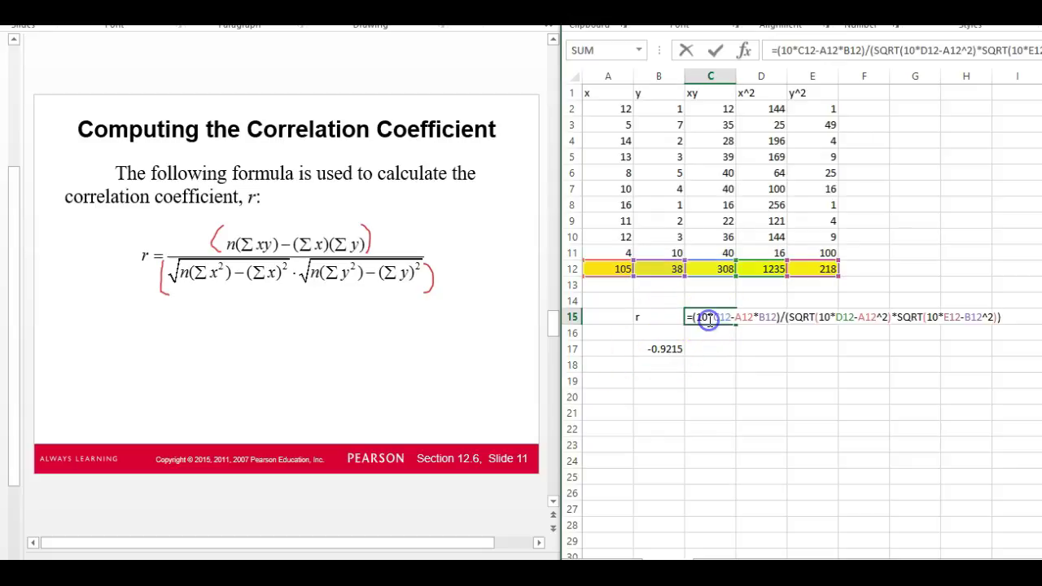
pyautogui.click(671, 349)
pyautogui.doubleClick(673, 349)
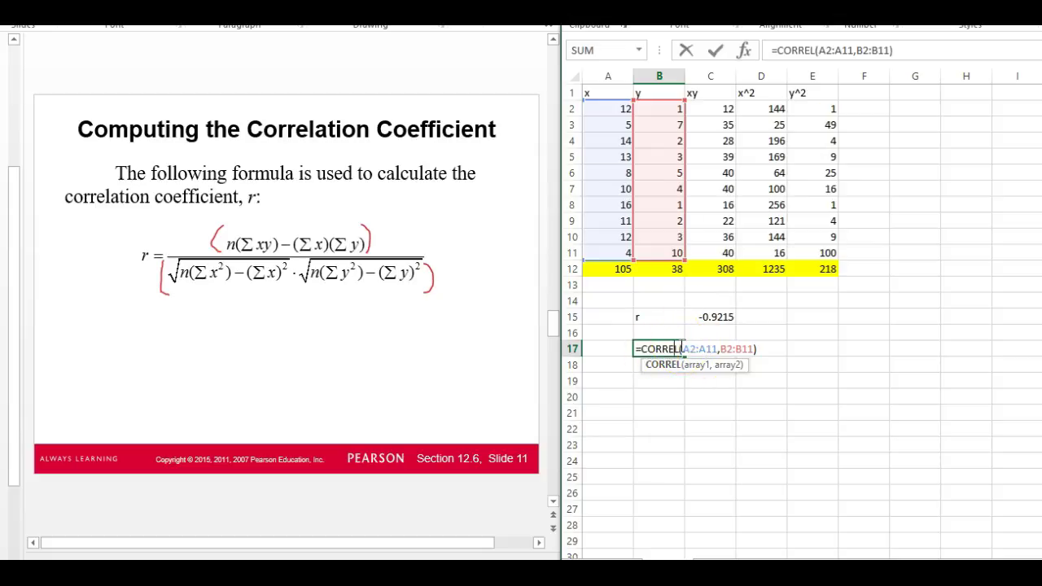
pyautogui.click(225, 363)
pyautogui.scroll(1, 225, 363)
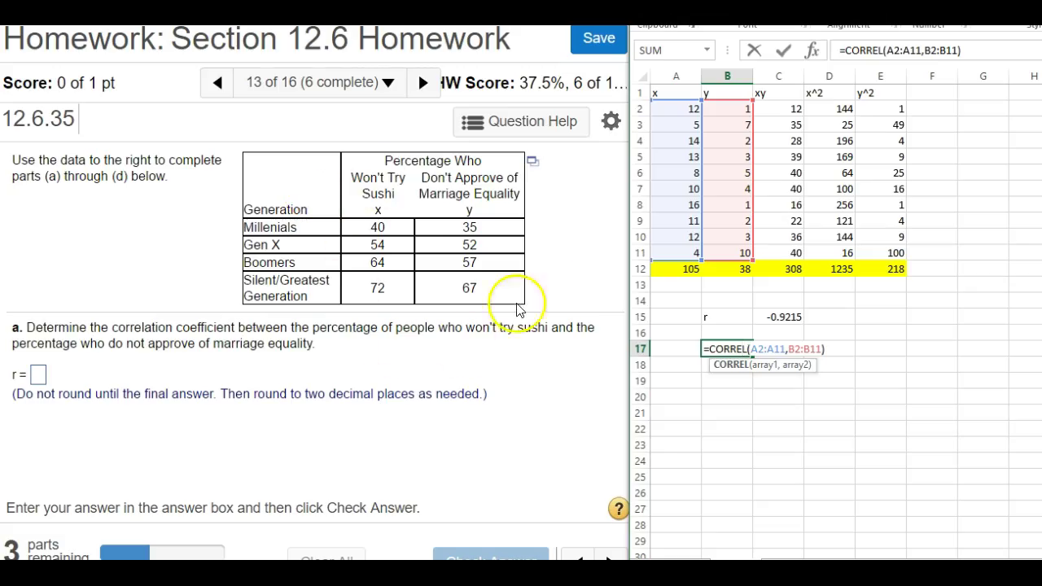
# - Clear the contents of A1:E18 and remove the yellow fill from A12:E12
pyautogui.moveTo(674, 96); pyautogui.dragTo(900, 359)
pyautogui.press('Delete')
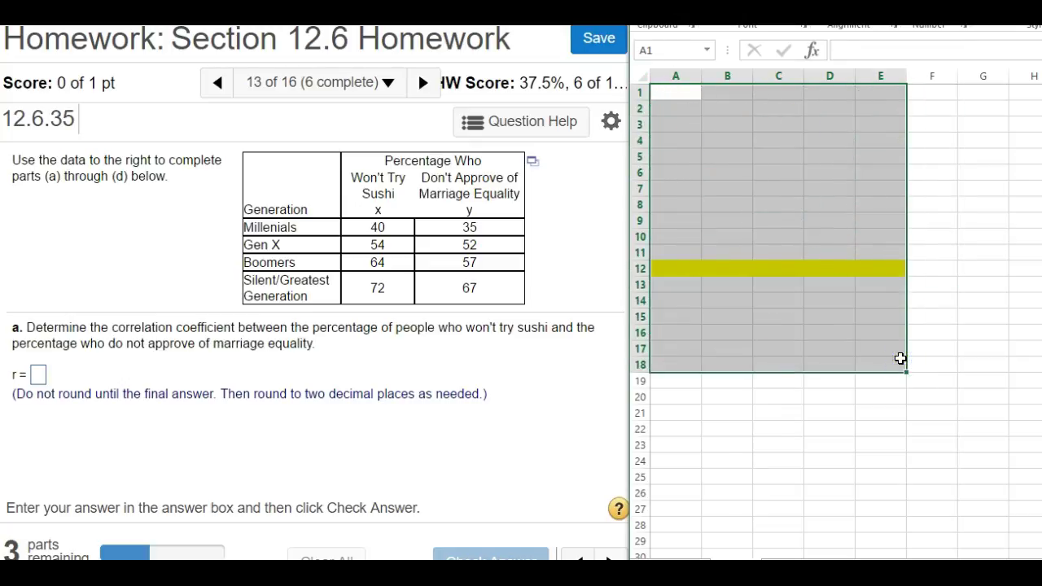
pyautogui.click(774, 333)
pyautogui.moveTo(675, 270); pyautogui.dragTo(884, 274)
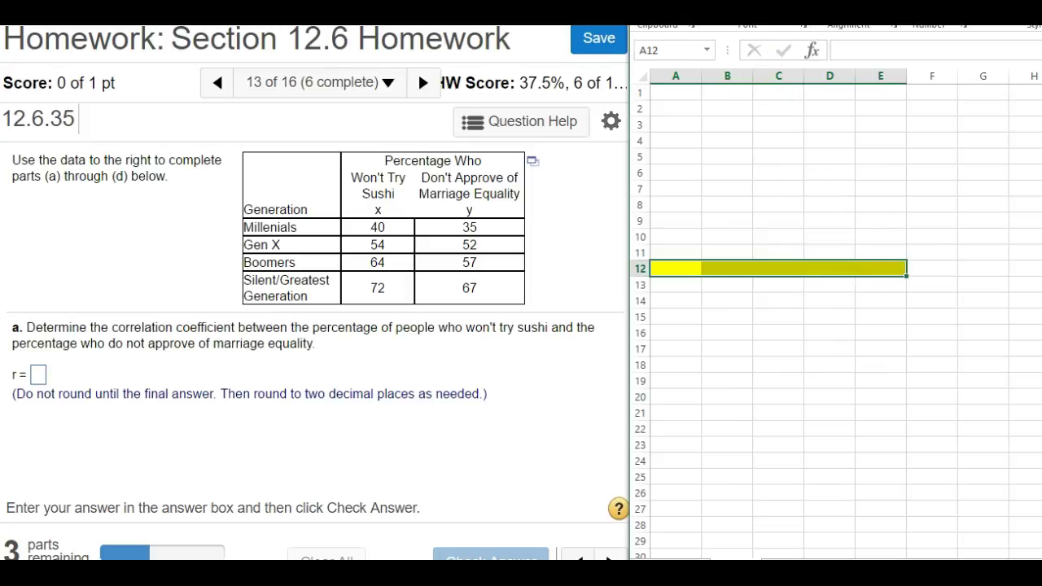
pyautogui.click(806, 149)
pyautogui.click(795, 238)
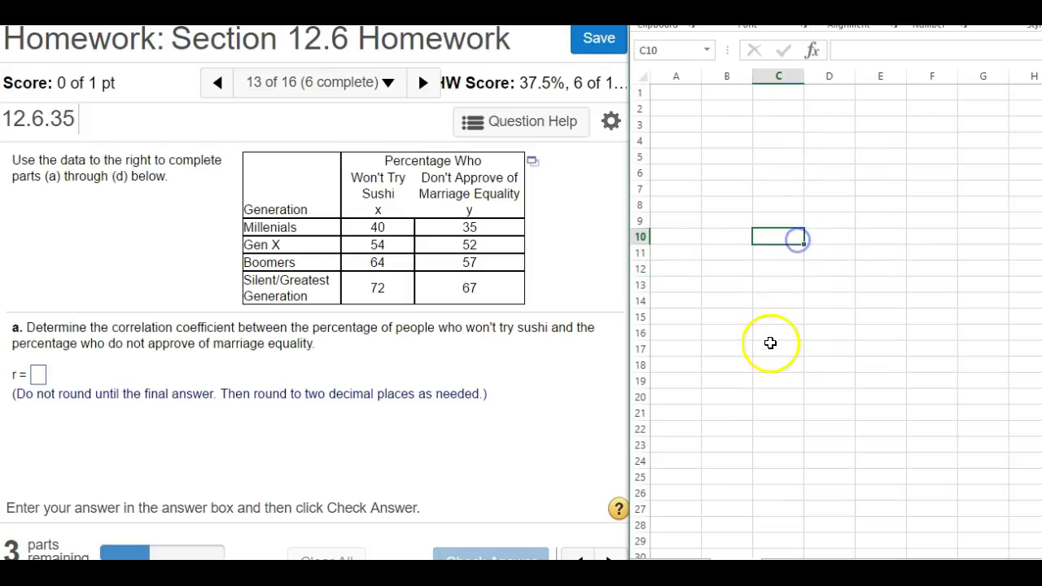
pyautogui.click(771, 345)
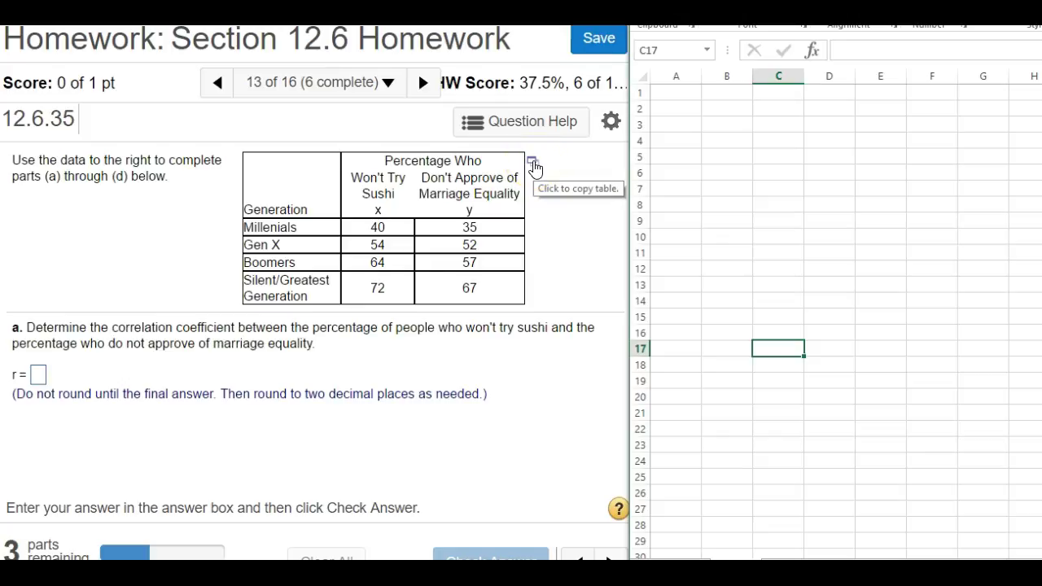
pyautogui.click(533, 164)
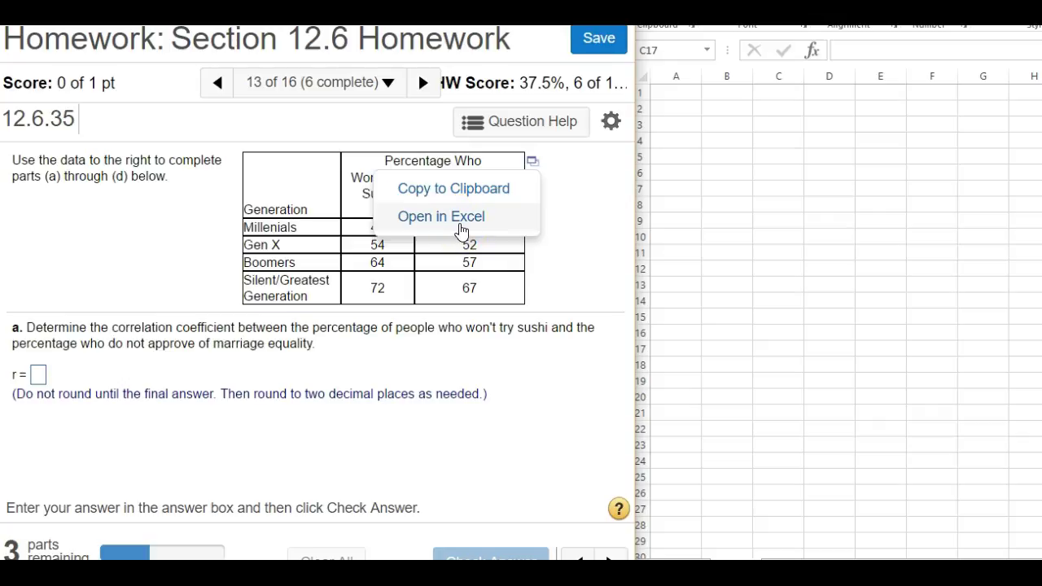
pyautogui.click(460, 218)
pyautogui.click(279, 449)
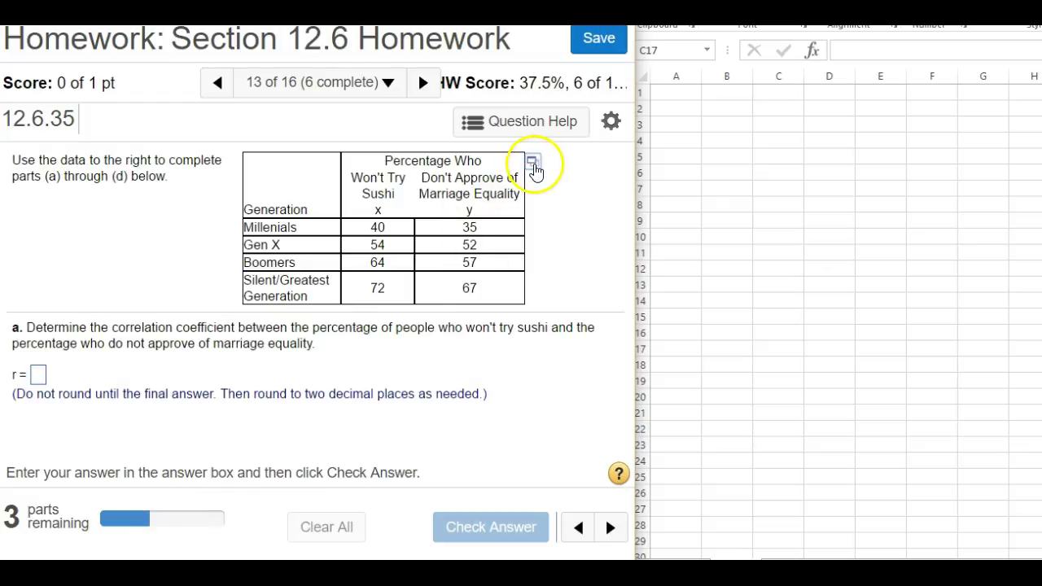
# - Copy all of the homework question's table data as text with the Comma delimiter
pyautogui.click(533, 166)
pyautogui.click(497, 184)
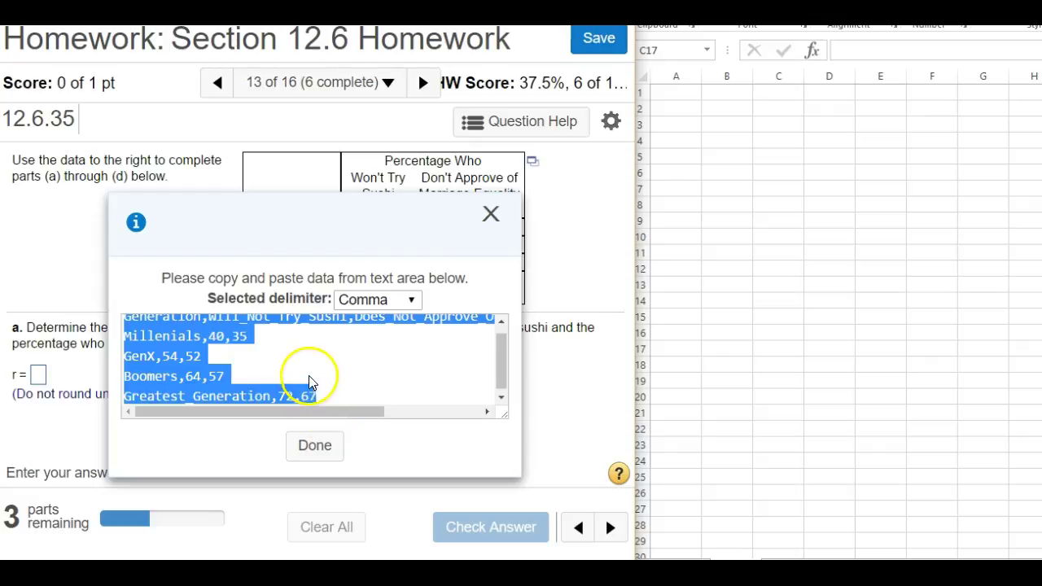
pyautogui.click(355, 301)
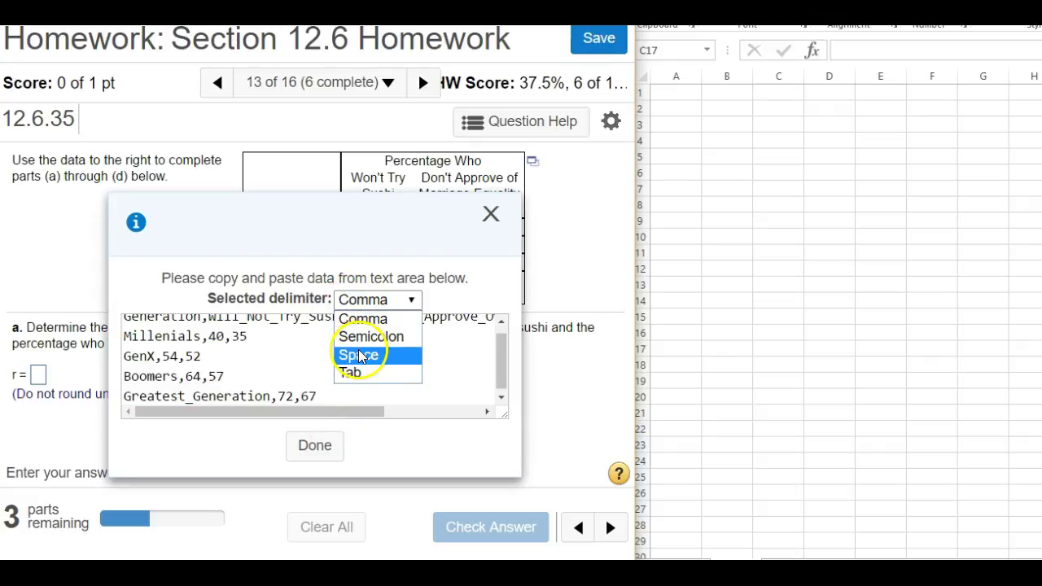
pyautogui.click(360, 319)
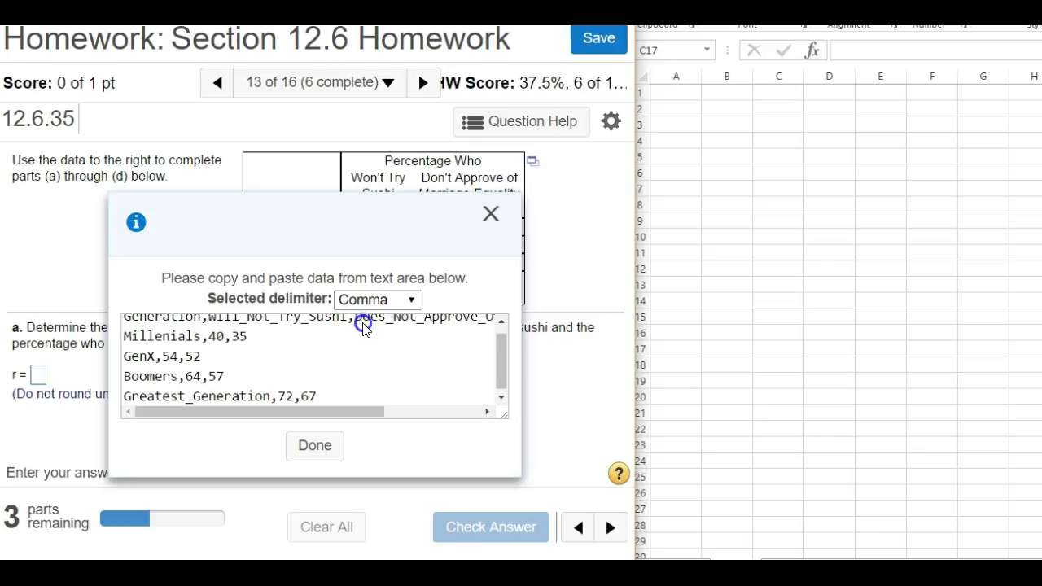
pyautogui.hotkey('ctrl', 'a')
pyautogui.rightClick(344, 389)
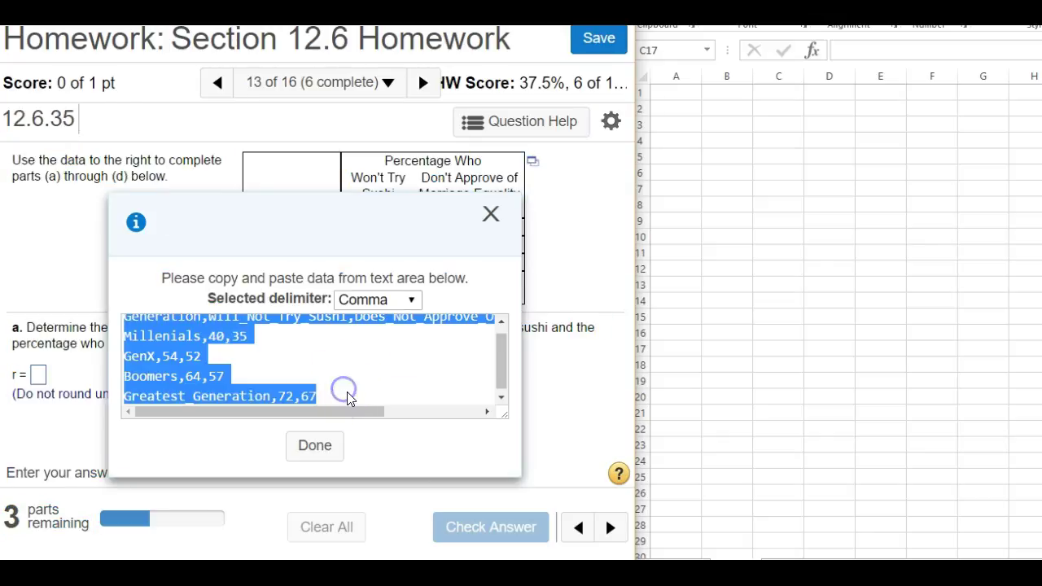
# - Paste the copied generation data into the worksheet starting at cell A1
pyautogui.click(777, 285)
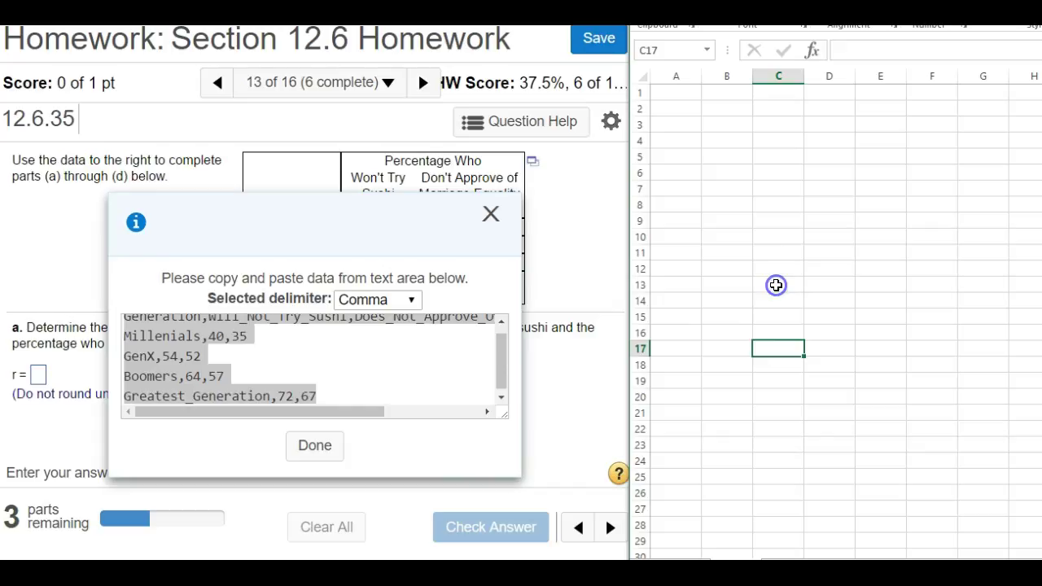
pyautogui.click(691, 97)
pyautogui.hotkey('ctrl', 'v')
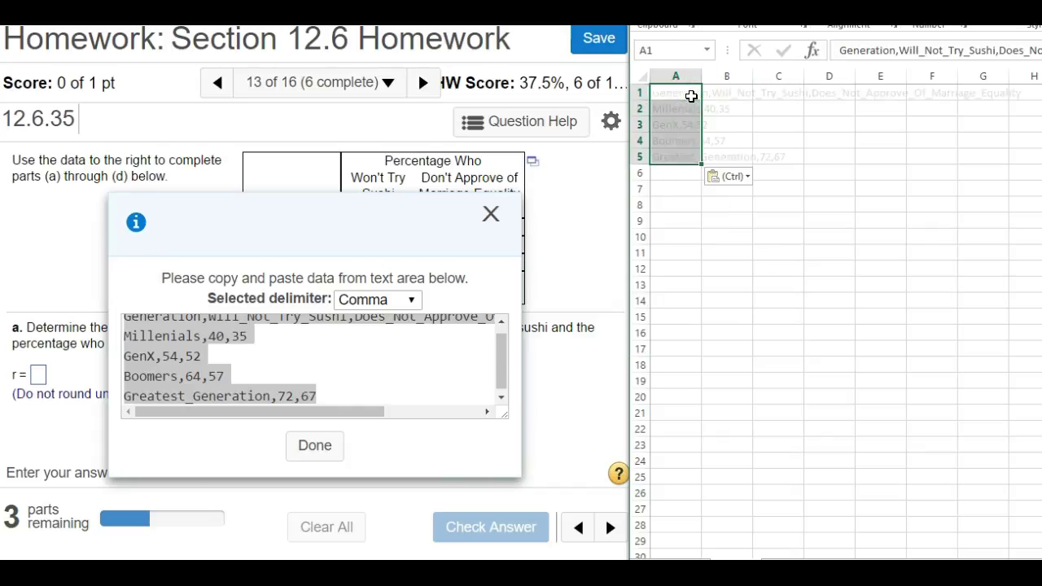
# - Split the pasted text in A1:A5 into separate columns using only the Comma delimiter, and fit column A to its contents
pyautogui.moveTo(895, 6); pyautogui.dragTo(546, 7)
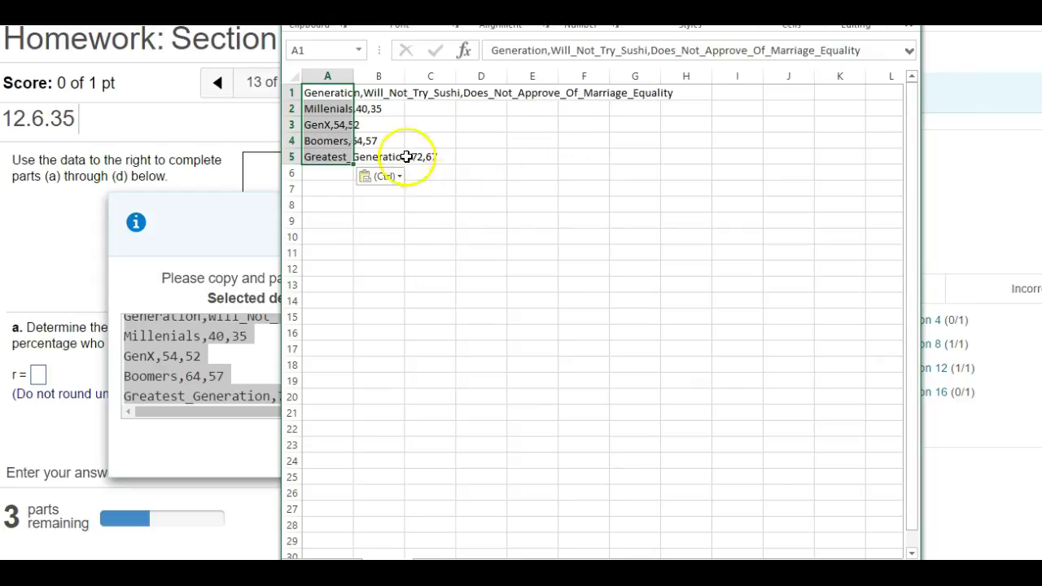
pyautogui.moveTo(683, 3); pyautogui.dragTo(428, 30)
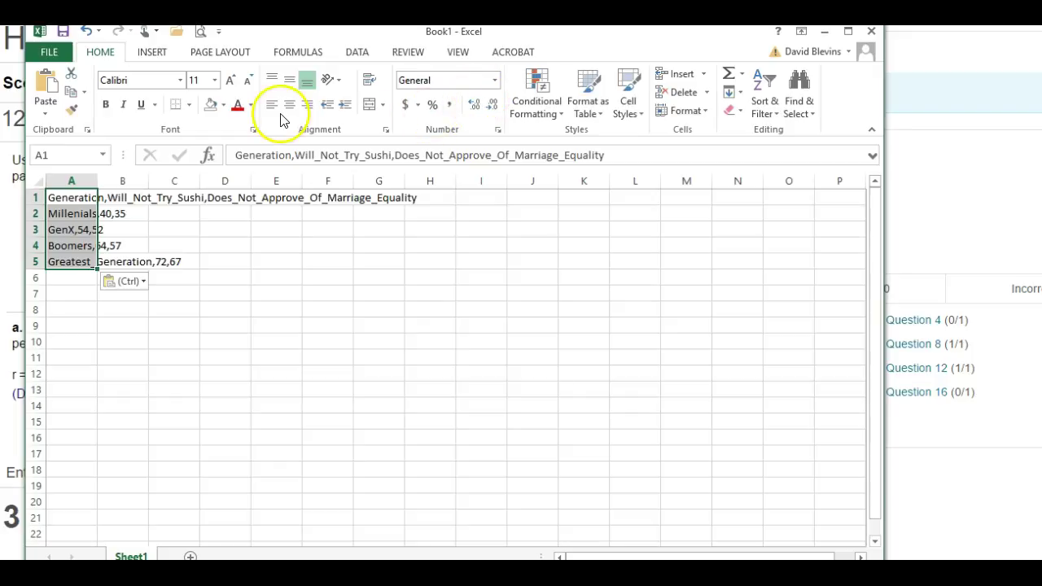
pyautogui.click(358, 51)
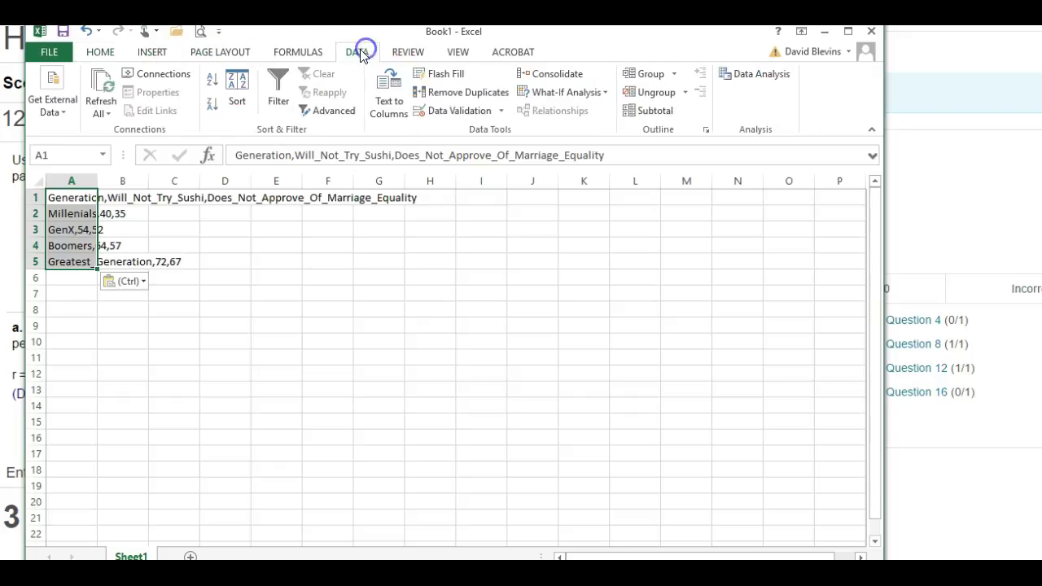
pyautogui.click(387, 114)
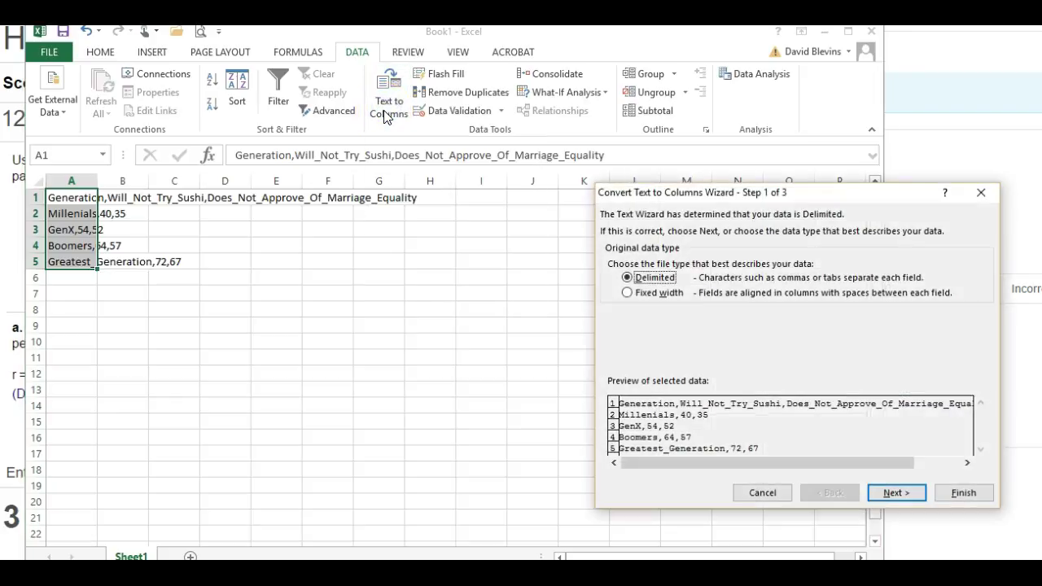
pyautogui.moveTo(737, 189); pyautogui.dragTo(458, 163)
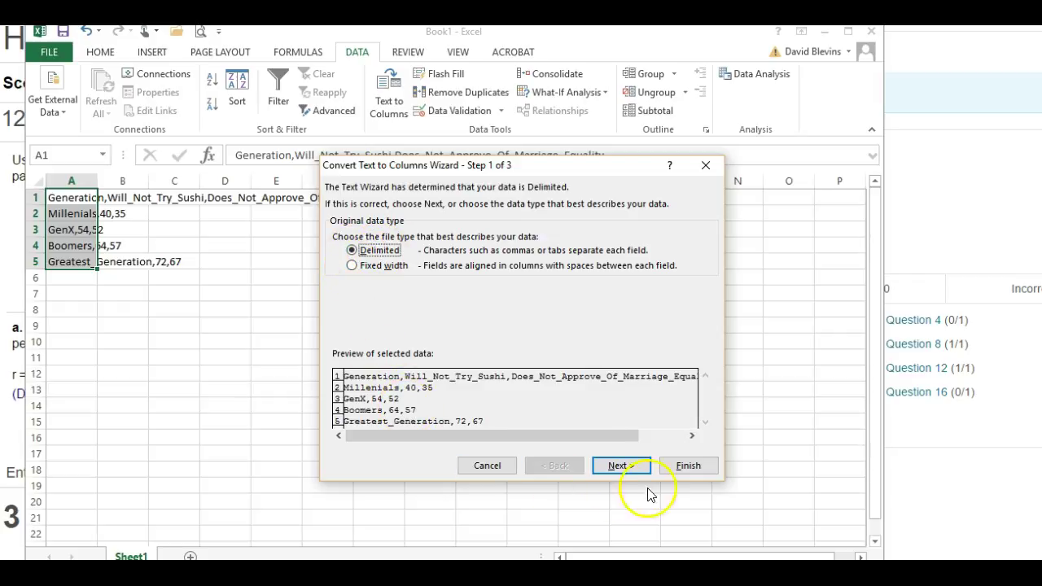
pyautogui.click(620, 464)
pyautogui.click(337, 233)
pyautogui.click(339, 264)
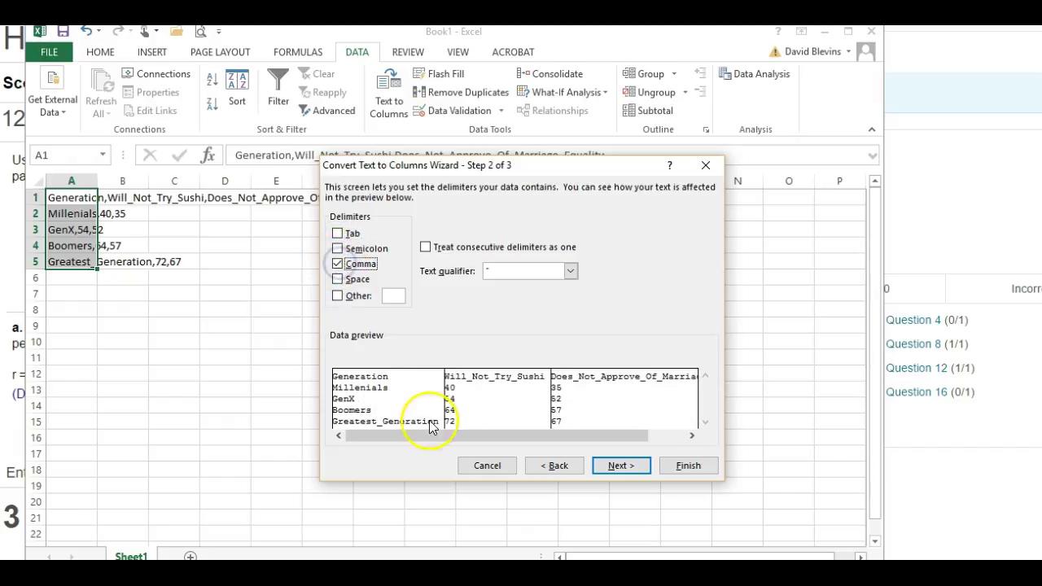
pyautogui.click(677, 466)
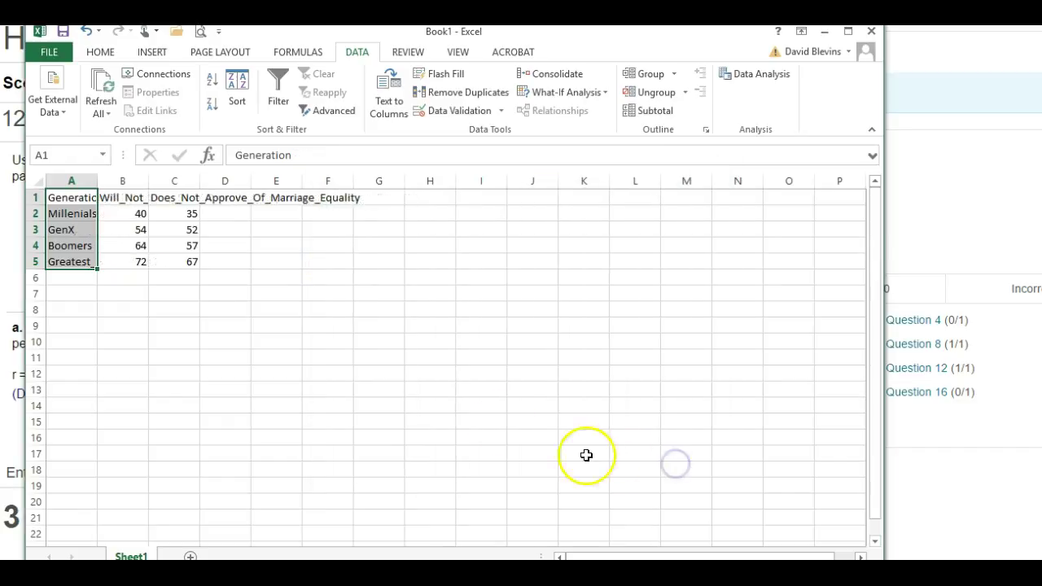
pyautogui.click(168, 278)
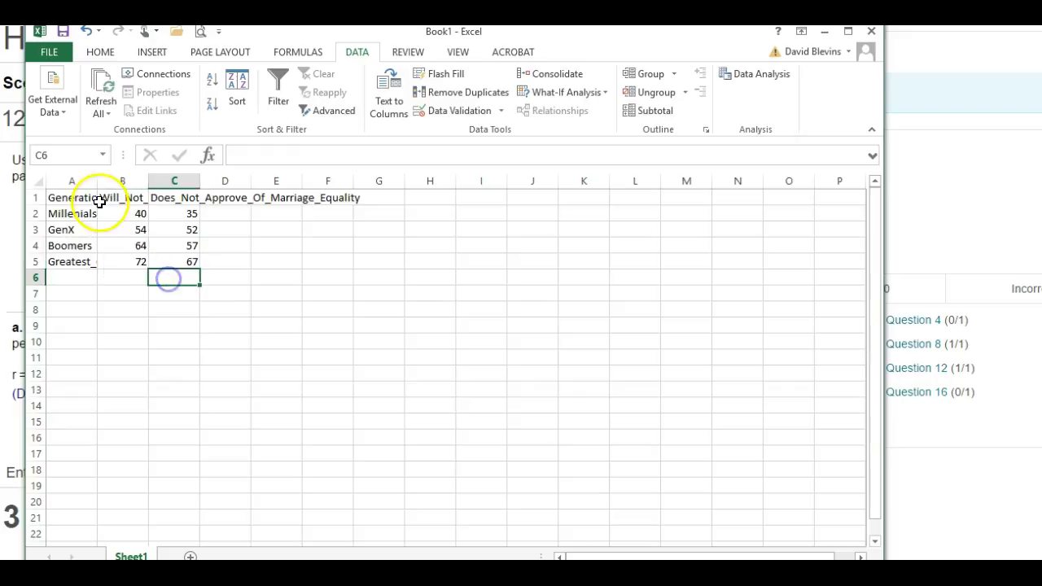
pyautogui.doubleClick(97, 181)
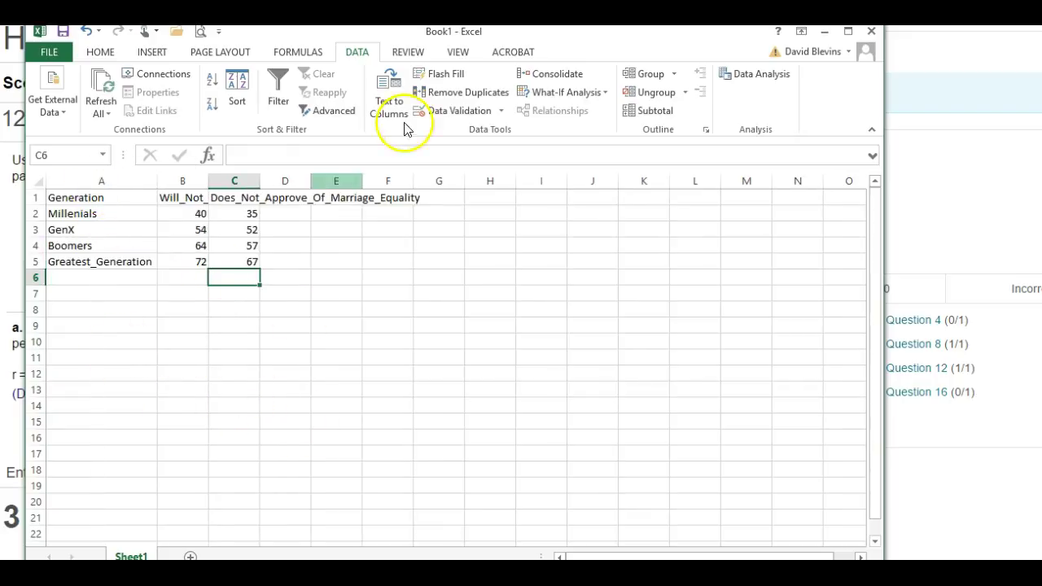
# - Close the Book1 workbook without saving and dismiss the homework question's copy-data dialog
pyautogui.click(869, 37)
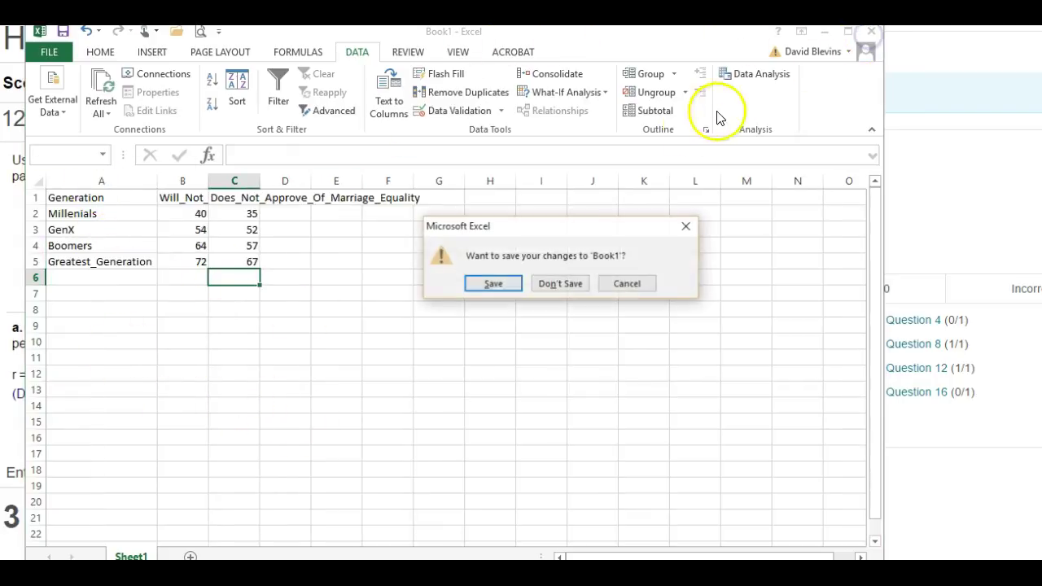
pyautogui.click(554, 283)
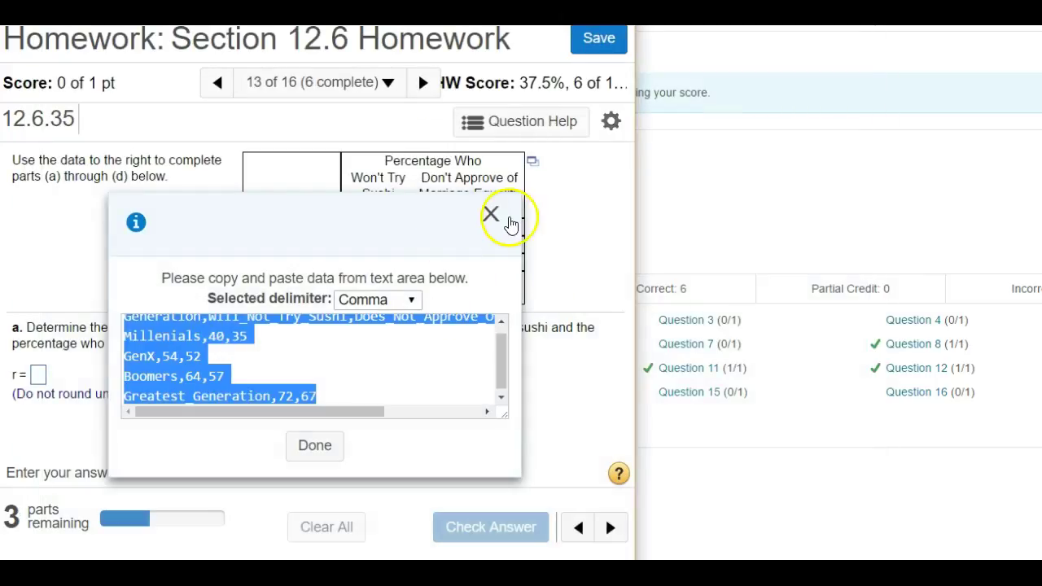
pyautogui.click(492, 215)
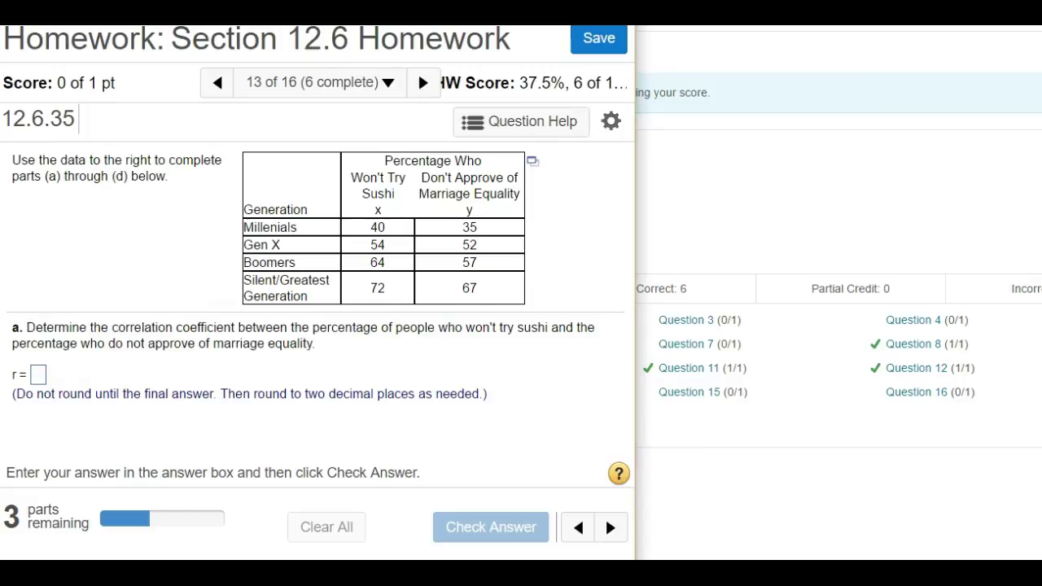
pyautogui.moveTo(203, 13); pyautogui.dragTo(446, 13)
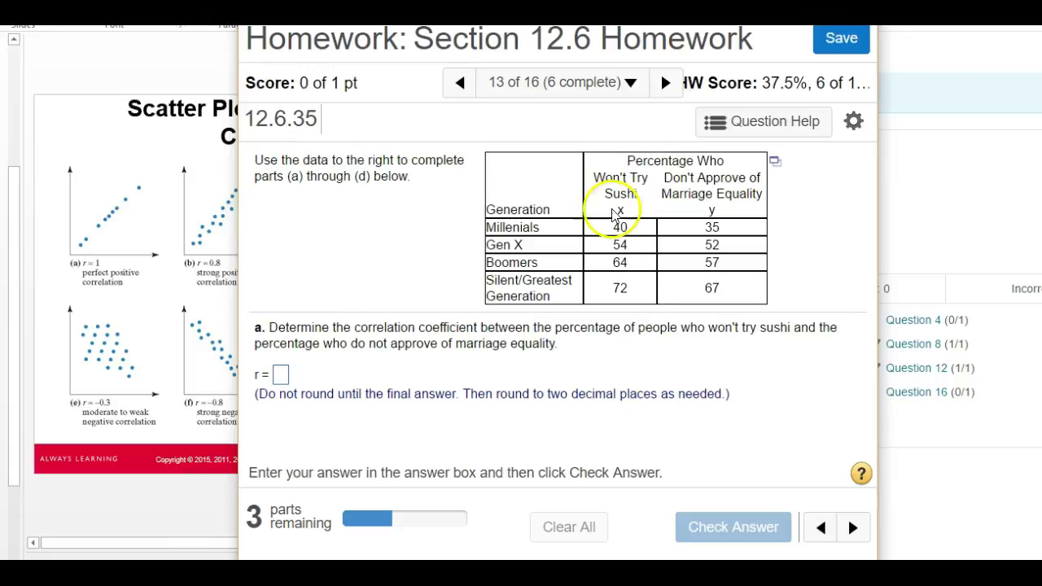
pyautogui.moveTo(446, 4); pyautogui.dragTo(366, 4)
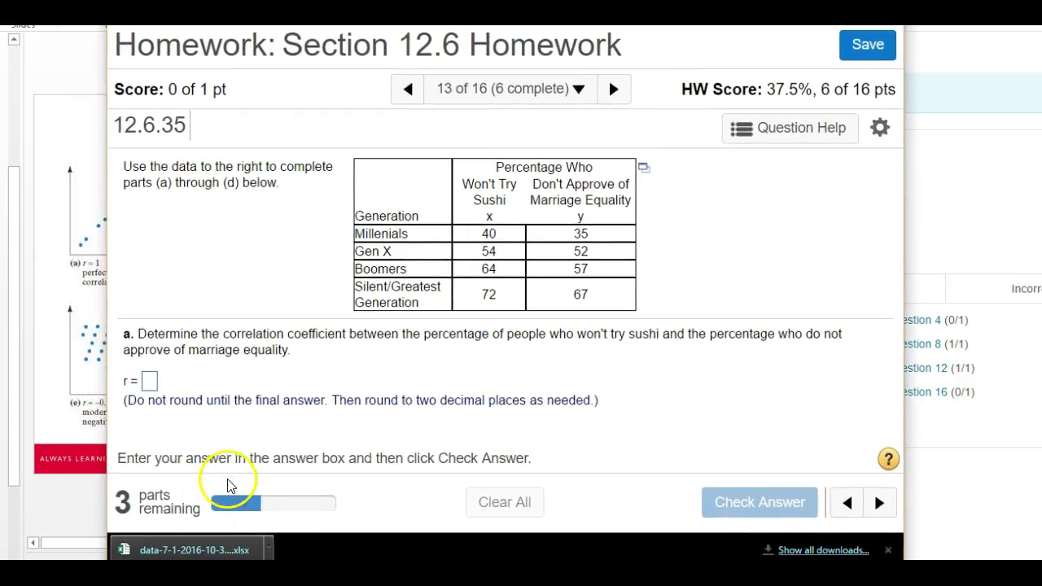
pyautogui.click(189, 553)
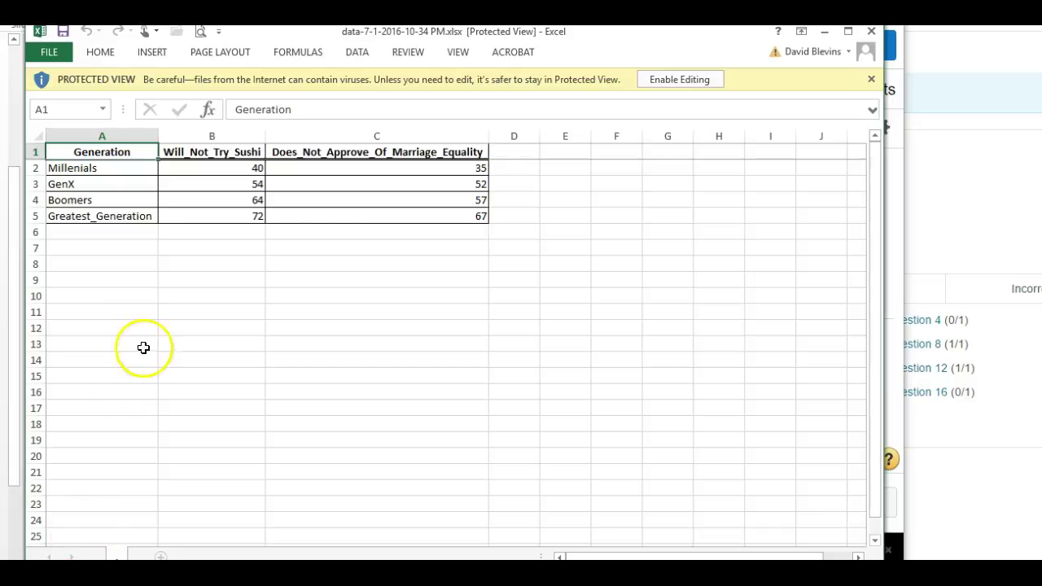
pyautogui.click(691, 81)
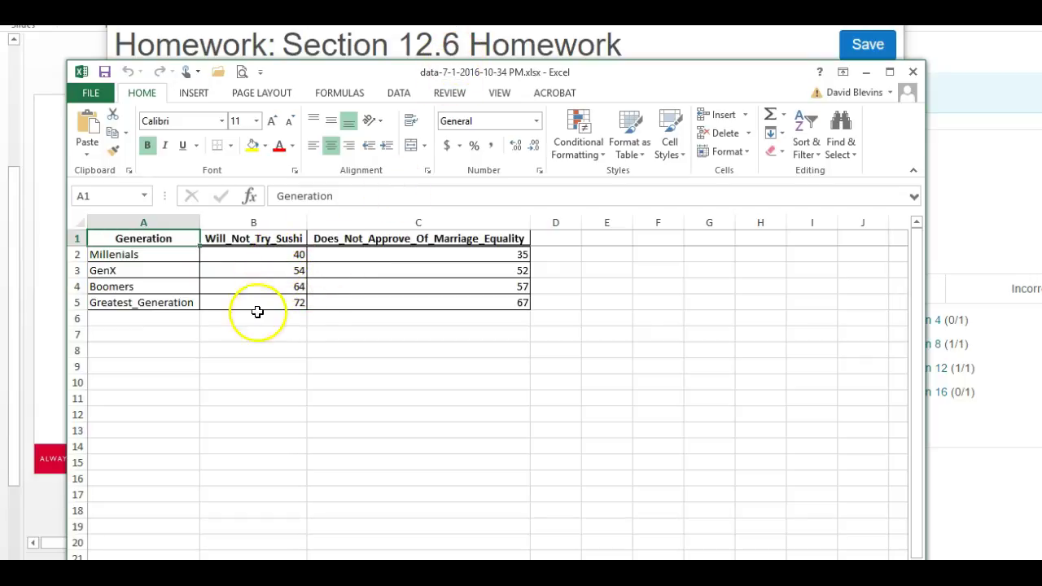
# - Compute the correlation coefficient in B7 with the CORREL function, using B2:B5 and C2:C5 as the two arrays
pyautogui.click(241, 333)
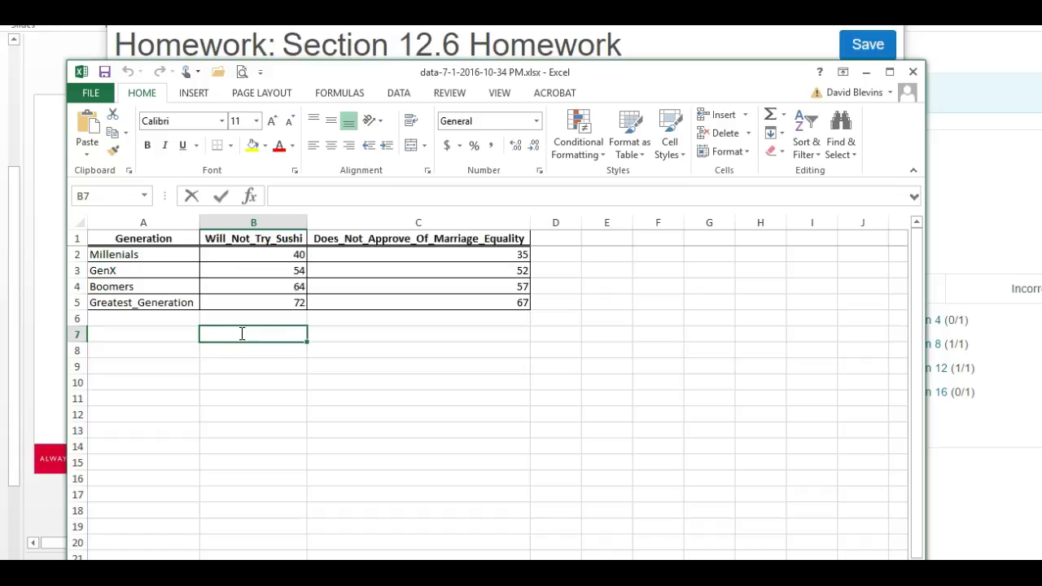
pyautogui.write('=corr')
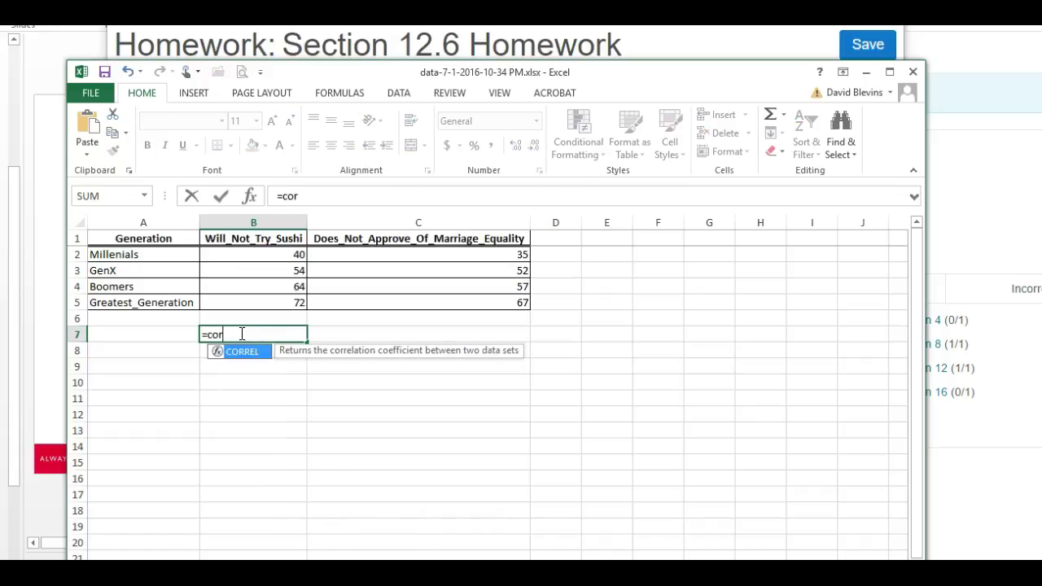
pyautogui.doubleClick(235, 354)
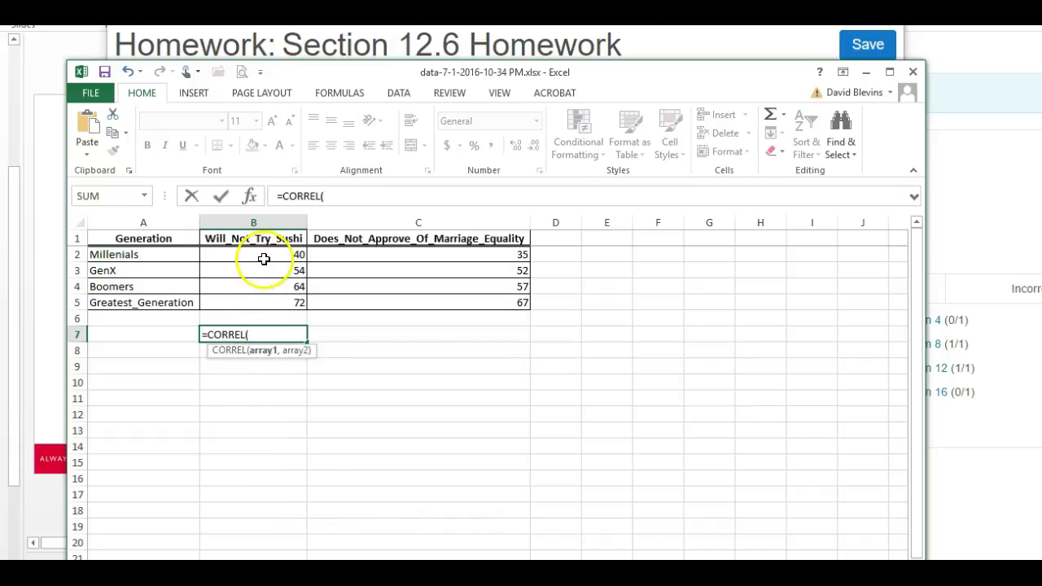
pyautogui.moveTo(268, 254); pyautogui.dragTo(266, 301)
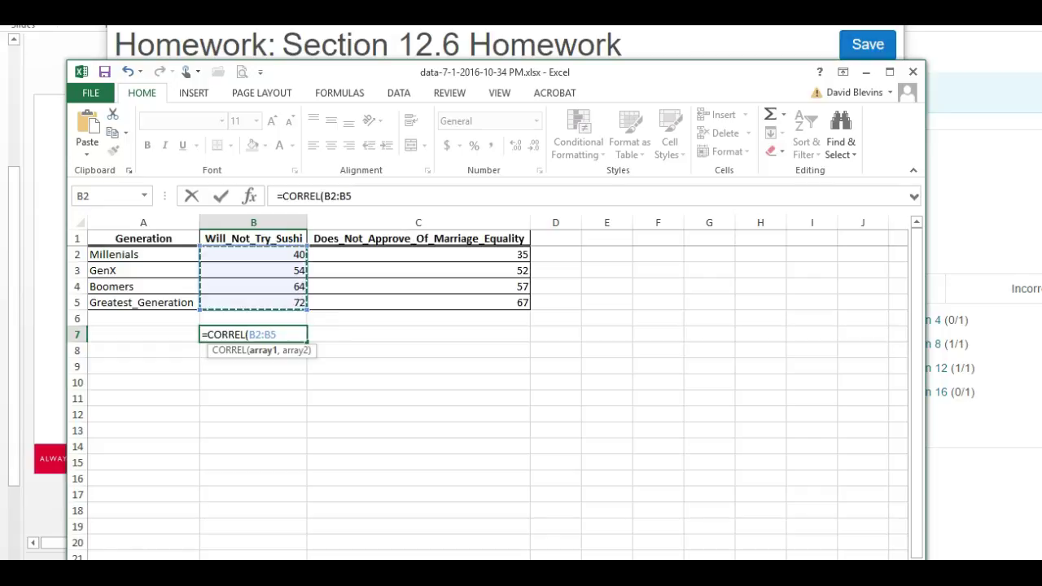
pyautogui.write(',')
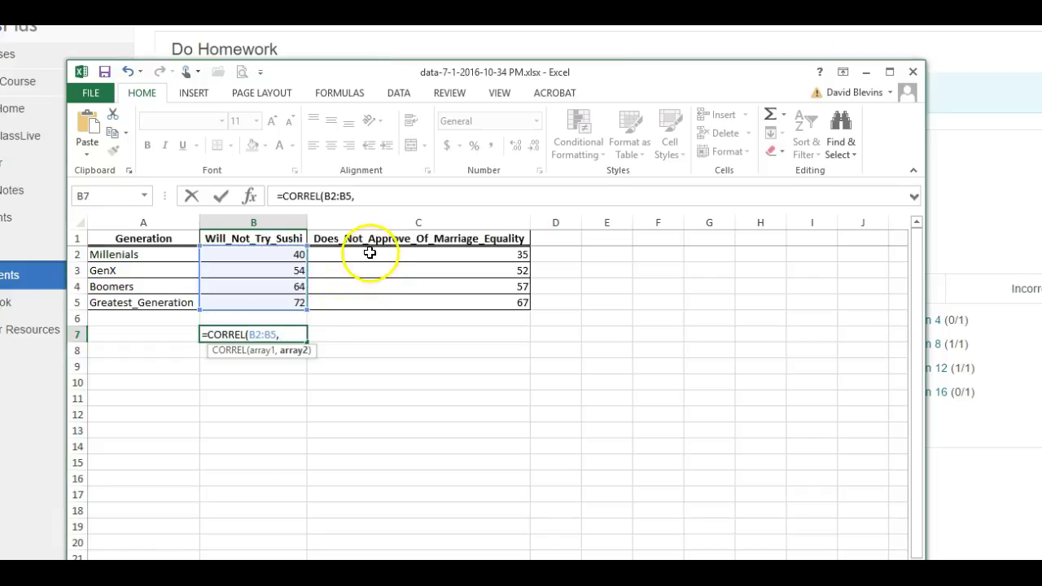
pyautogui.moveTo(370, 252); pyautogui.dragTo(368, 293)
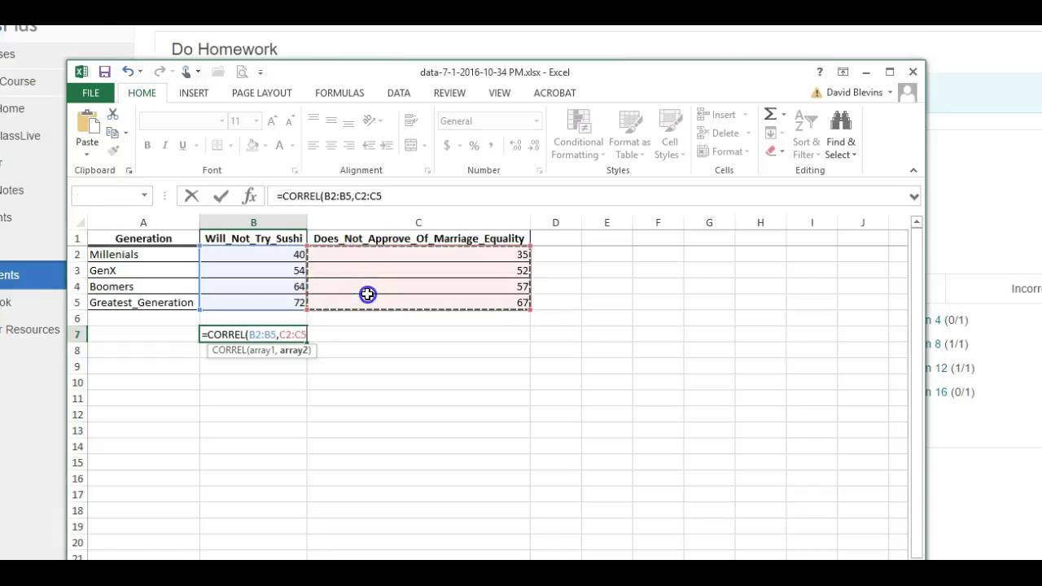
pyautogui.press('Return')
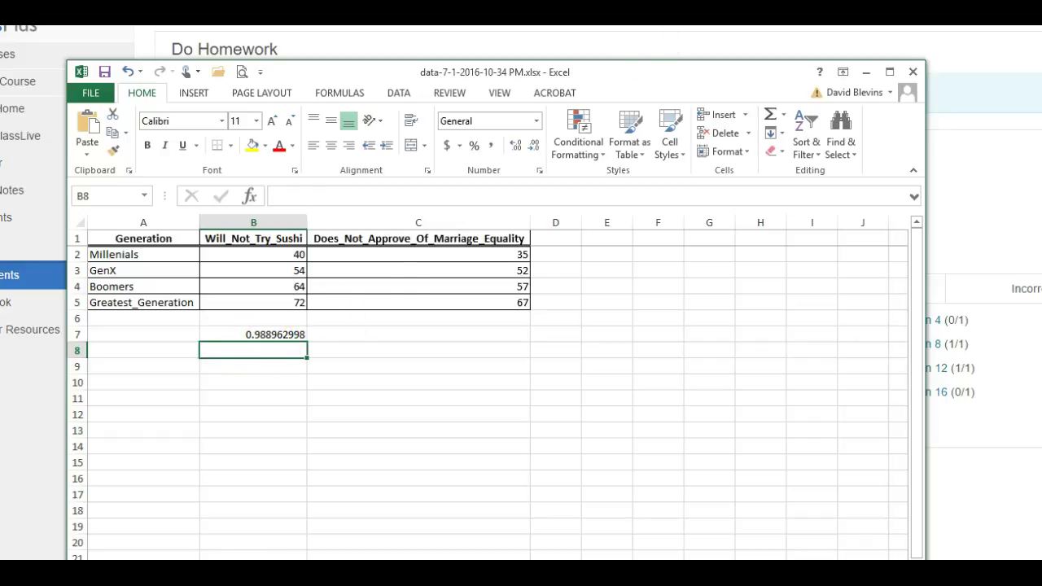
# - Switch to the homework question, submit .99 as the answer for r in part (a), and continue to part (b)
pyautogui.moveTo(588, 70); pyautogui.dragTo(675, 37)
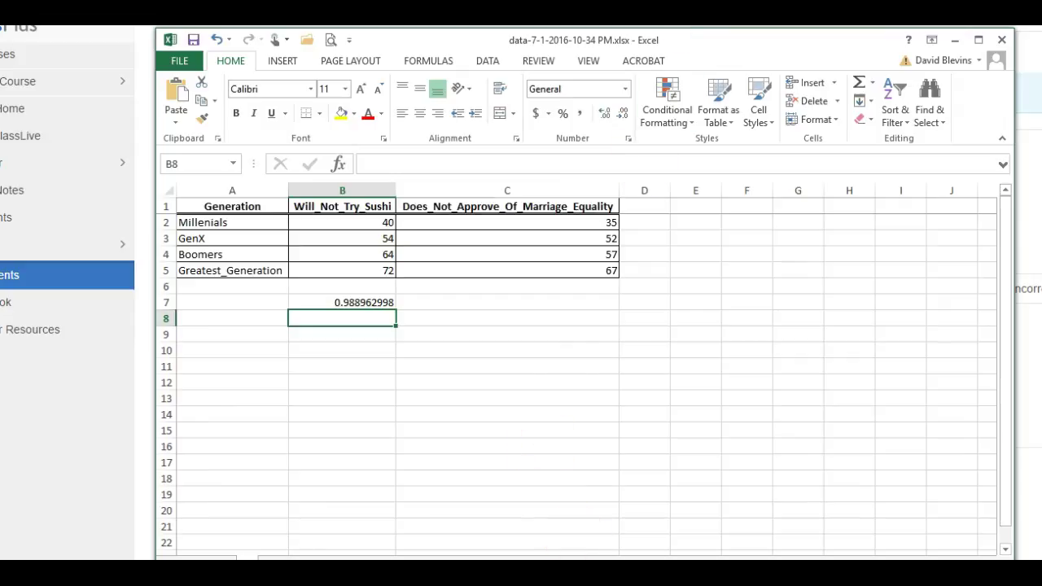
pyautogui.click(612, 533)
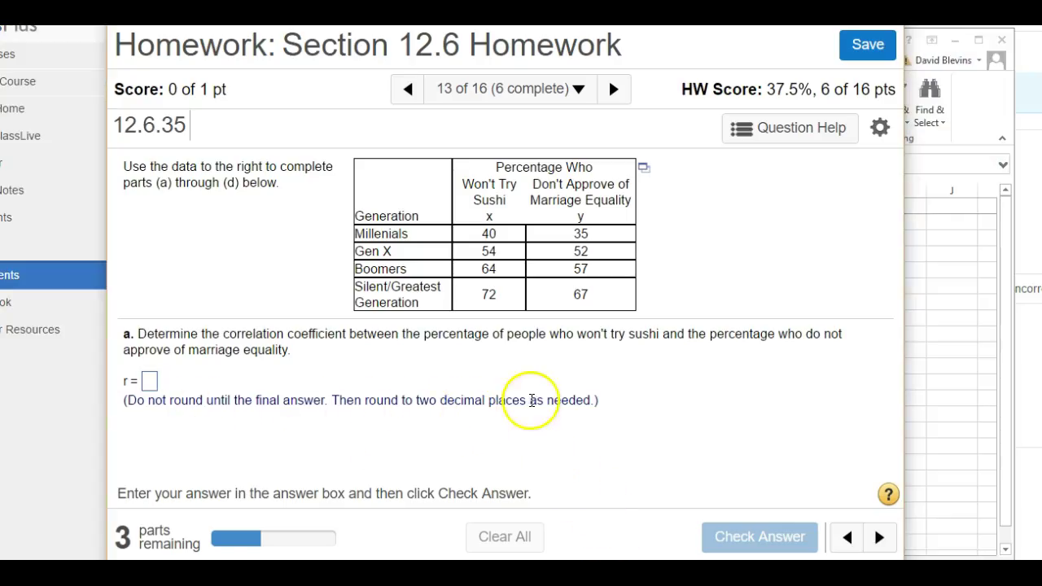
pyautogui.click(944, 239)
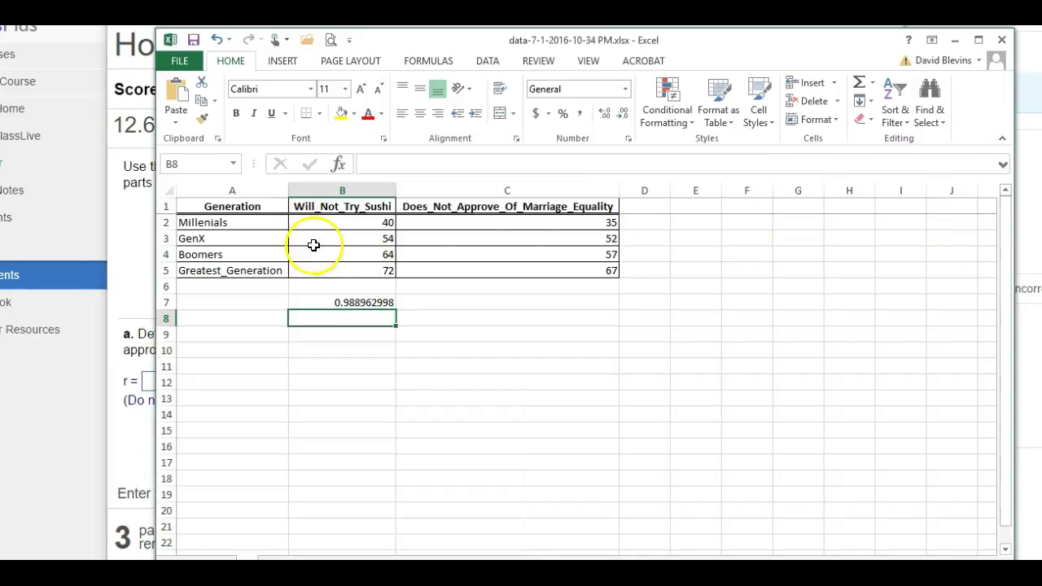
pyautogui.click(116, 280)
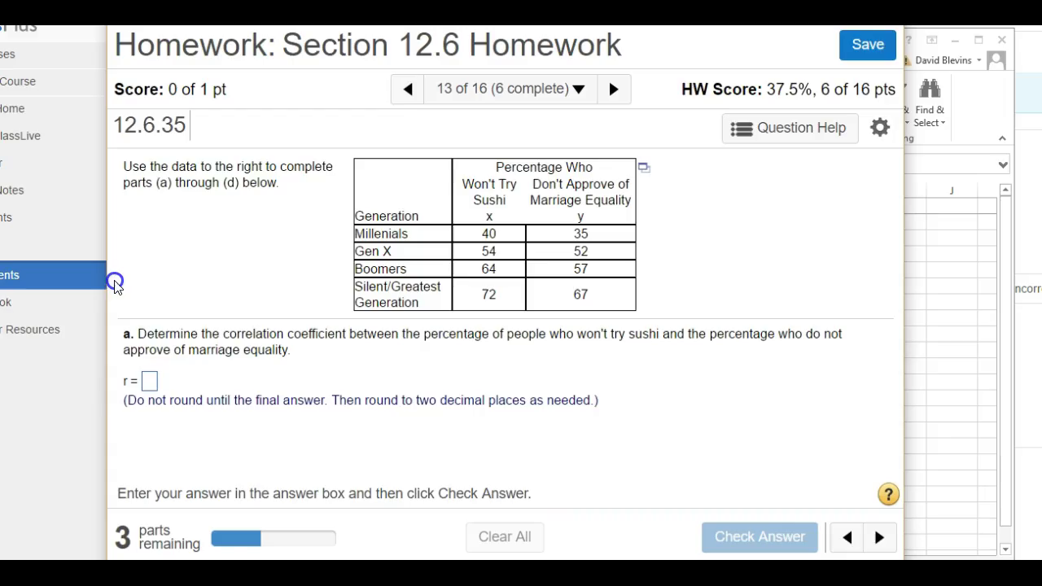
pyautogui.click(148, 380)
pyautogui.write('.99')
pyautogui.press('Return')
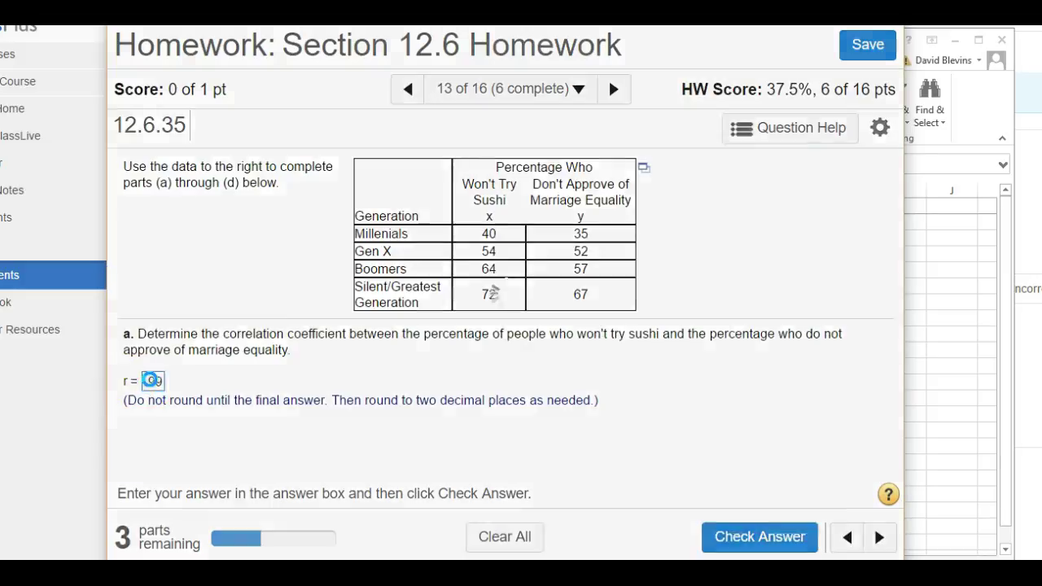
pyautogui.click(507, 363)
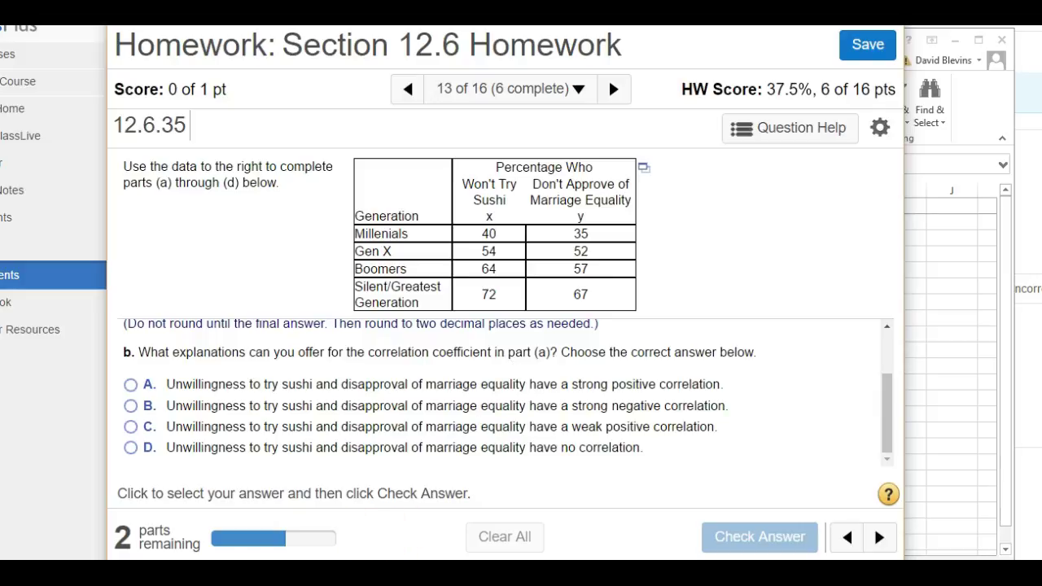
# - Show the data table's export options beside the answered part (a), then close them without choosing one
pyautogui.scroll(1, 302, 425)
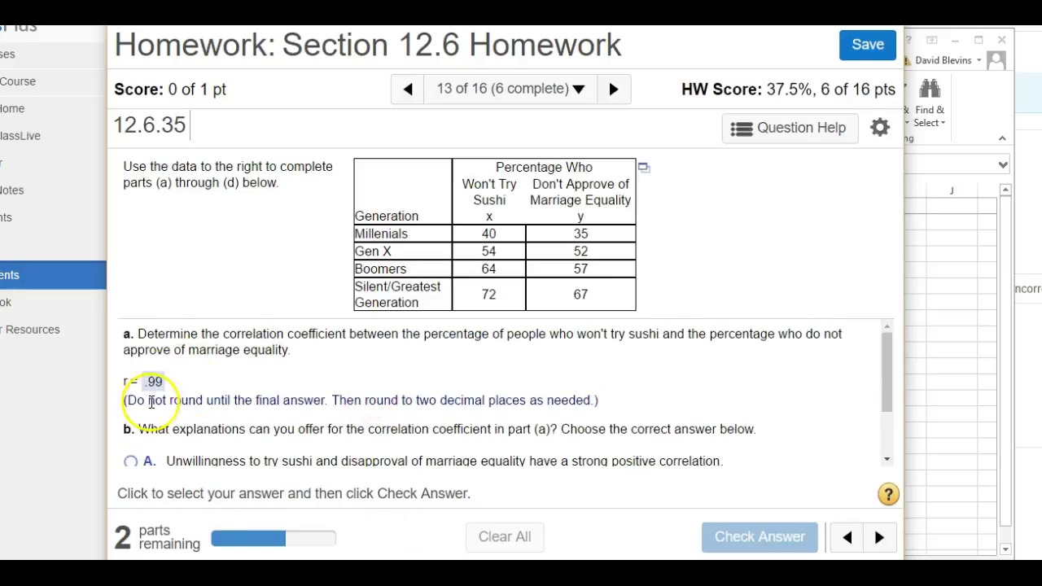
pyautogui.click(645, 173)
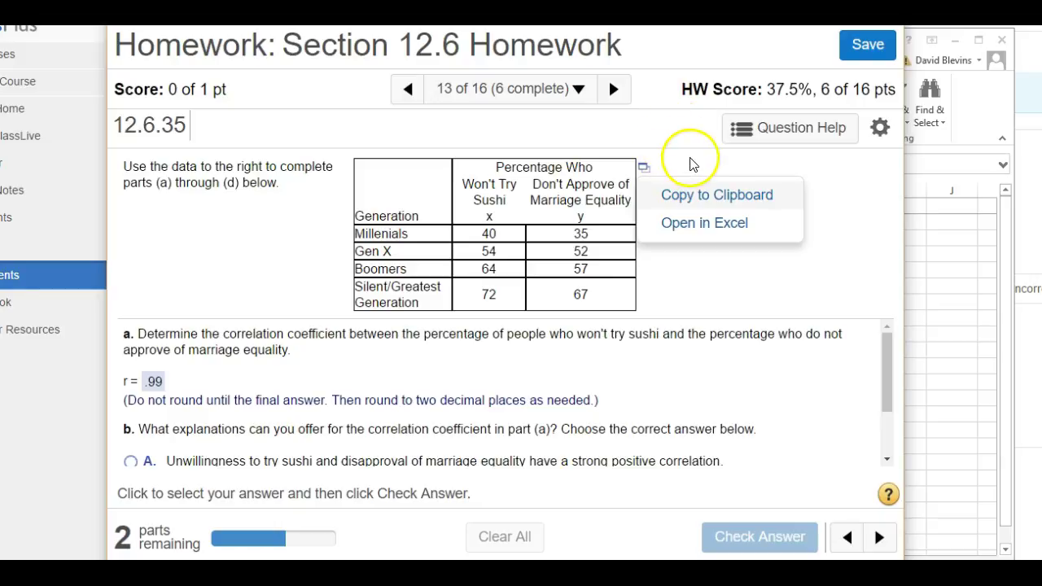
pyautogui.click(758, 269)
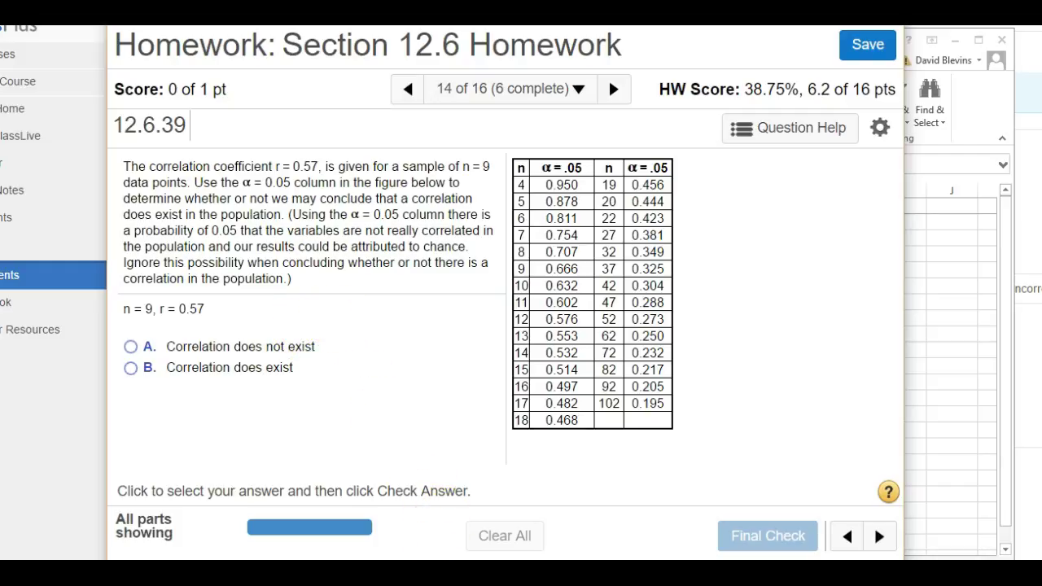
# - Highlight "The correlation could be simply a coincidence." on the PowerPoint slide and the α = 0.05 wording in homework question 12.6.39
pyautogui.click(236, 572)
pyautogui.moveTo(462, 257); pyautogui.dragTo(103, 259)
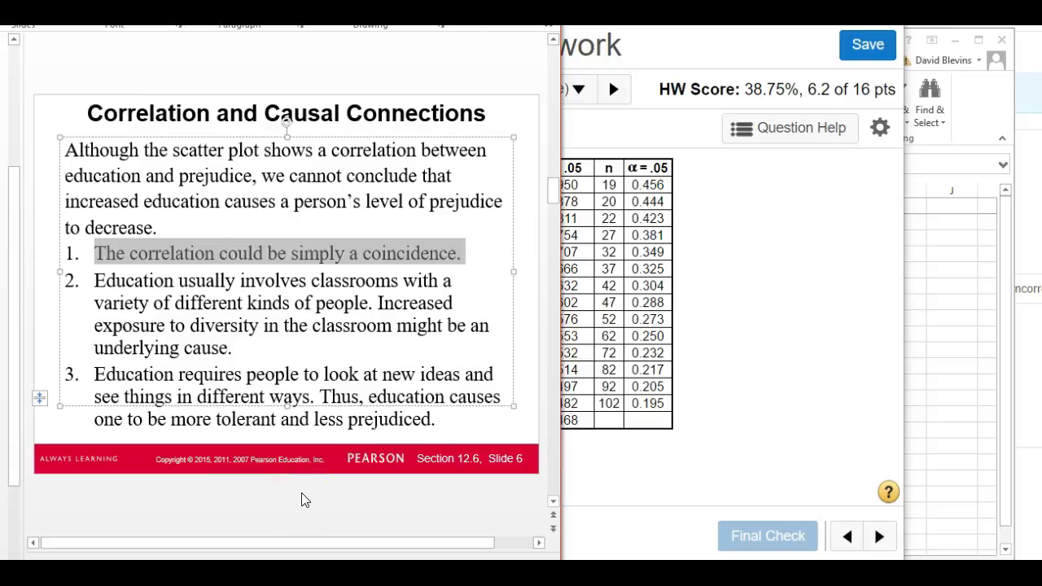
pyautogui.click(680, 497)
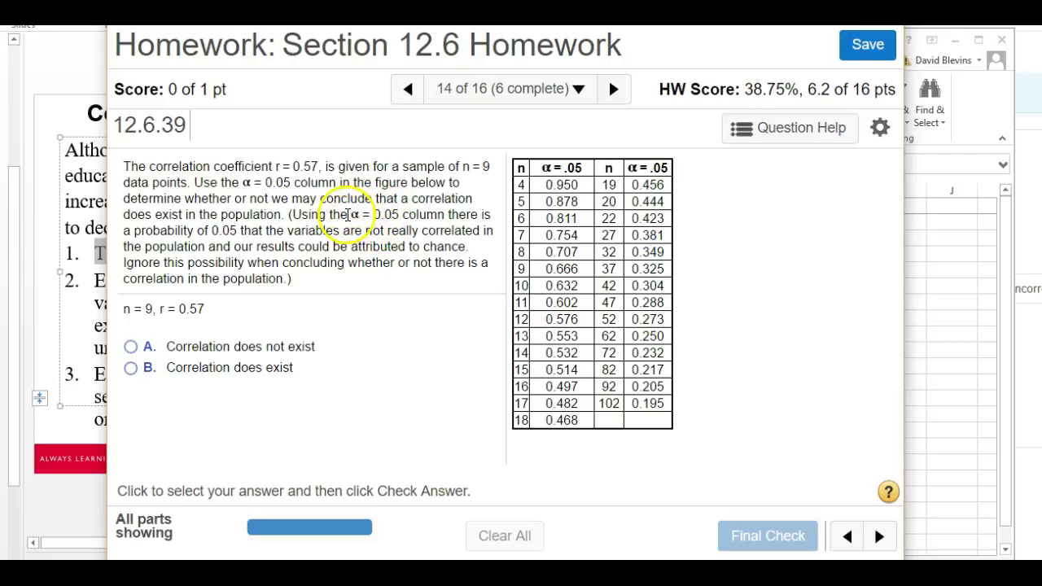
pyautogui.moveTo(355, 214); pyautogui.dragTo(397, 216)
pyautogui.click(361, 216)
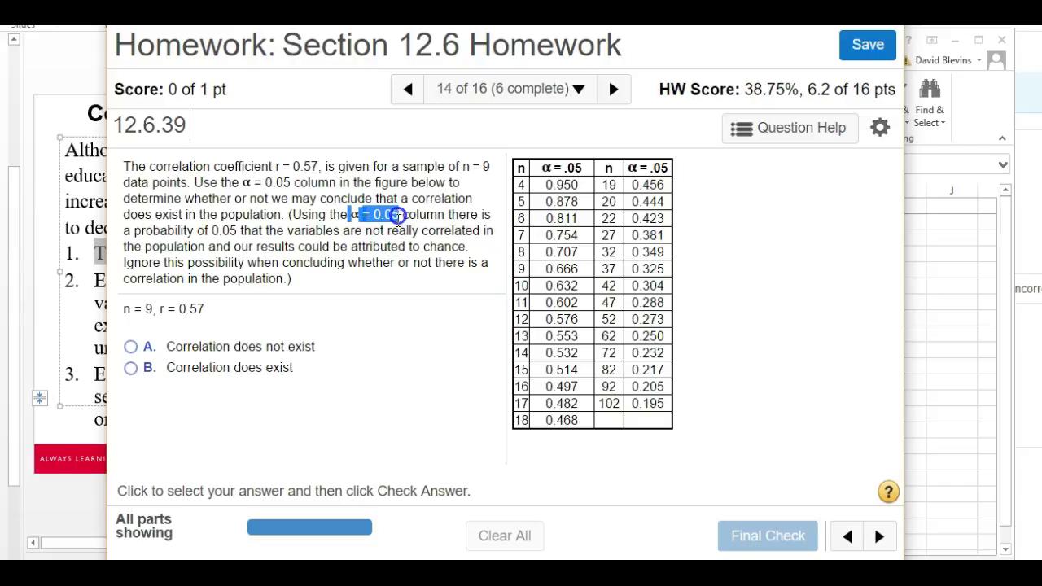
# - Submit "Correlation does not exist" as the answer to question 12.6.39 for n = 9, r = 0.57, and dismiss the feedback
pyautogui.click(394, 244)
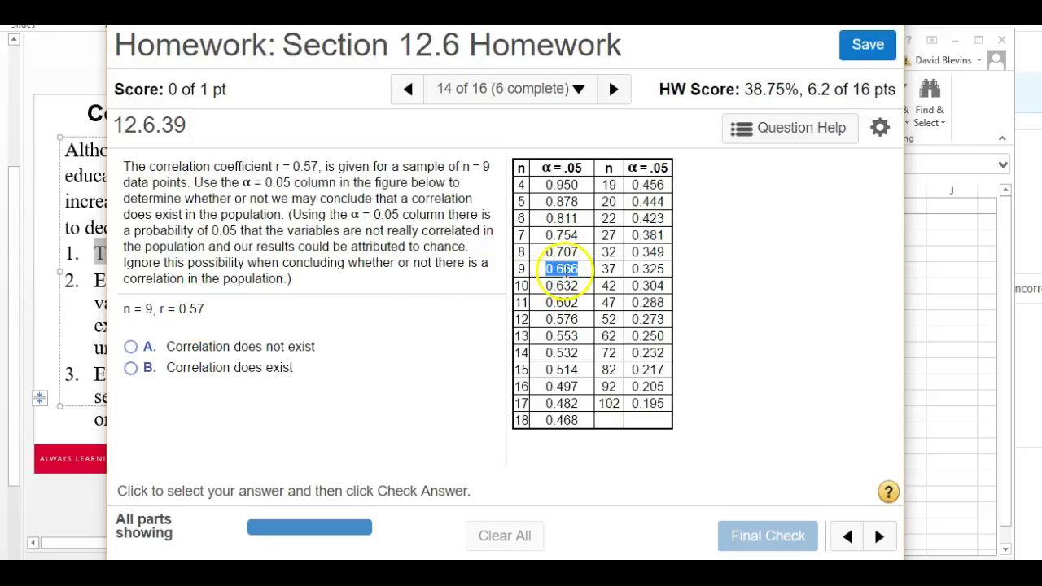
pyautogui.click(132, 348)
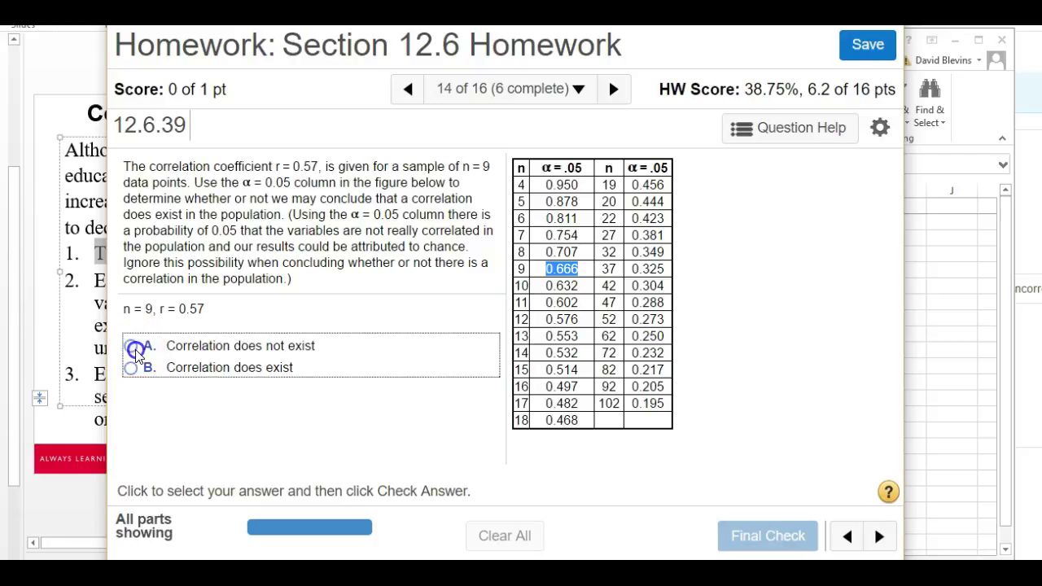
pyautogui.press('Return')
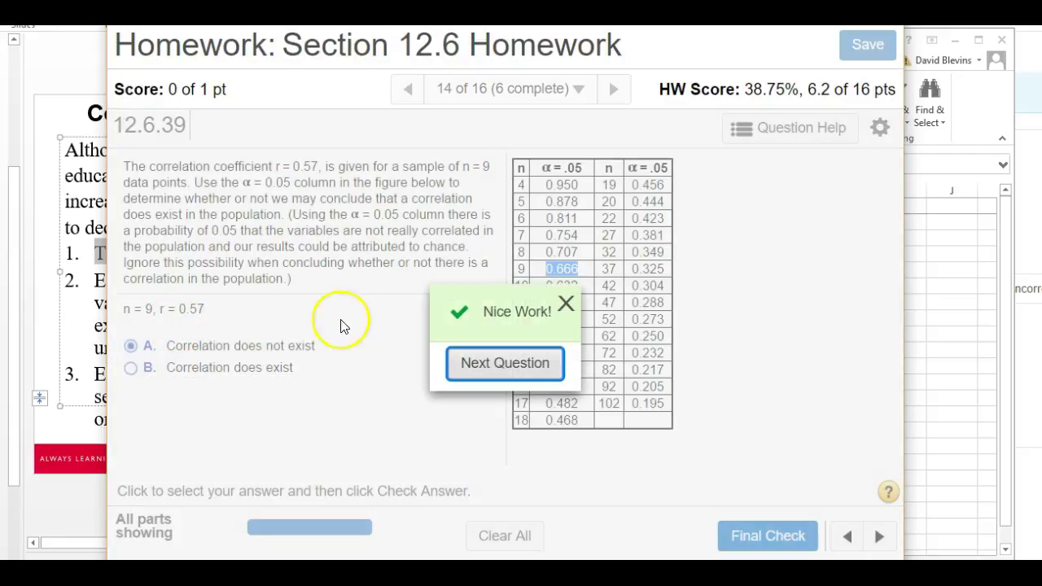
pyautogui.click(564, 307)
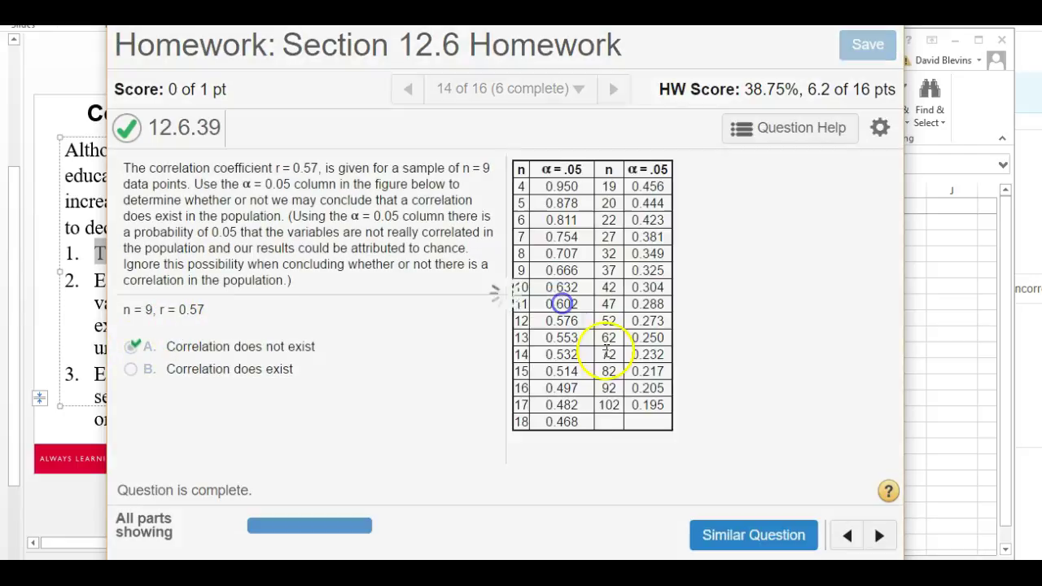
# - Load a similar version of question 12.6.39 and submit "Correlation does exist" as the answer for n = 22, r = 0.62
pyautogui.click(716, 533)
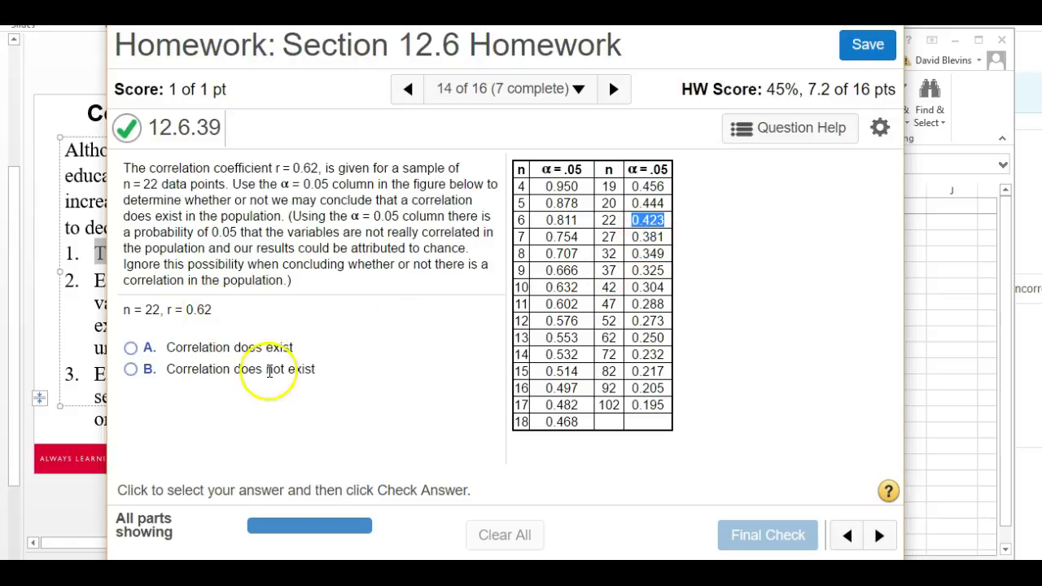
pyautogui.click(132, 348)
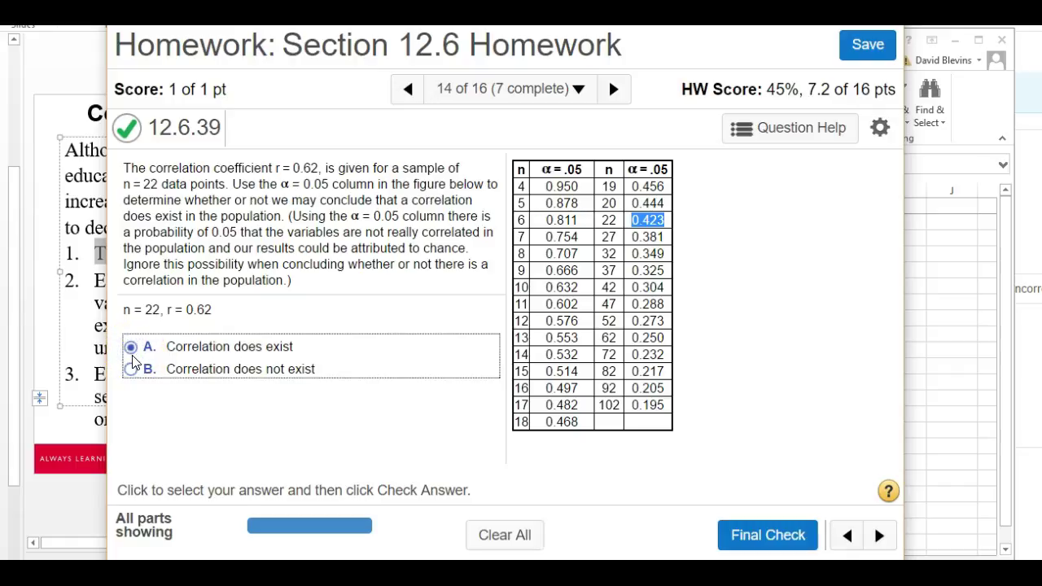
pyautogui.press('Return')
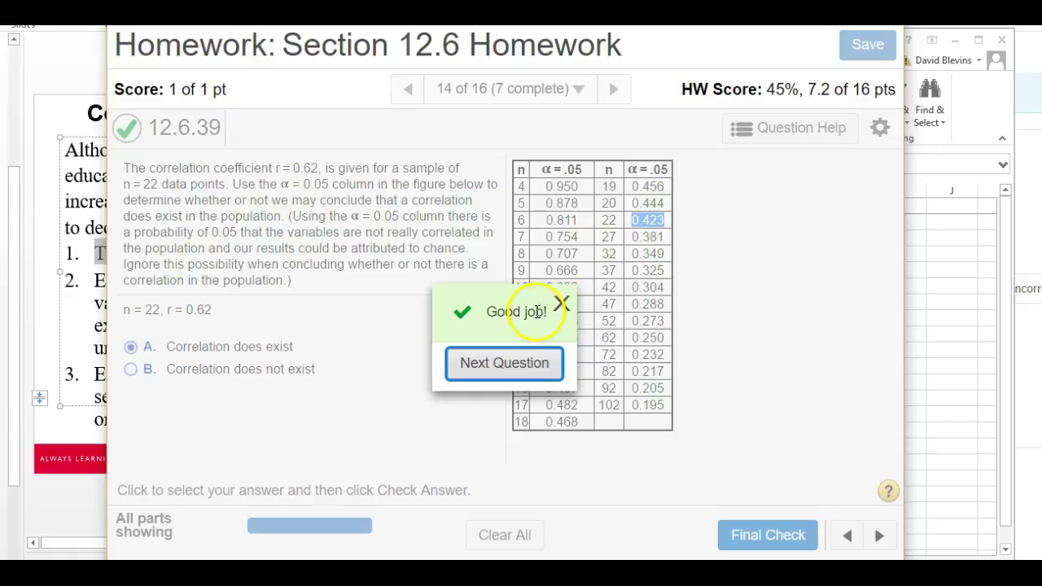
pyautogui.click(561, 307)
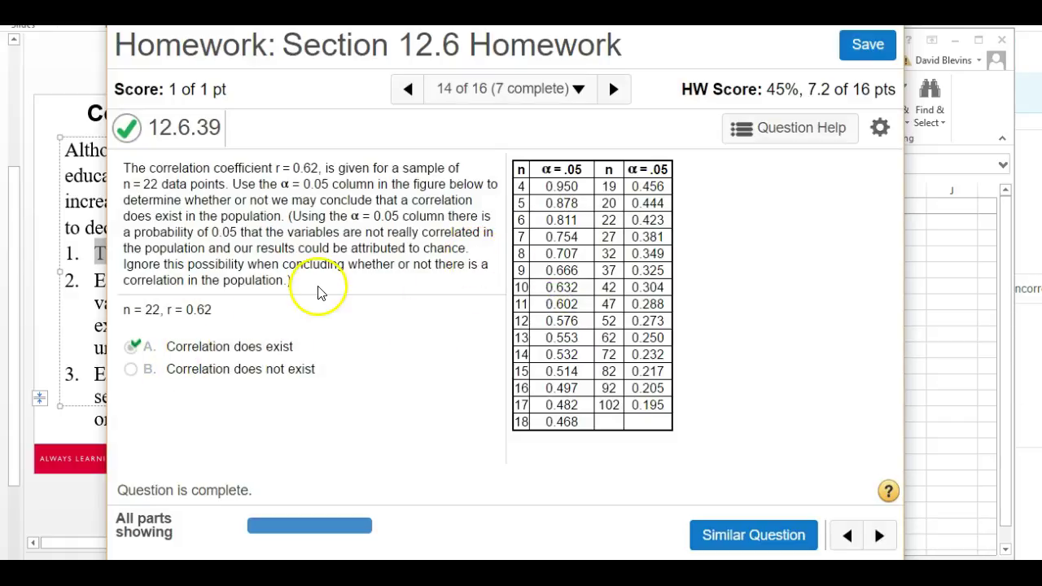
pyautogui.moveTo(123, 280); pyautogui.dragTo(282, 280)
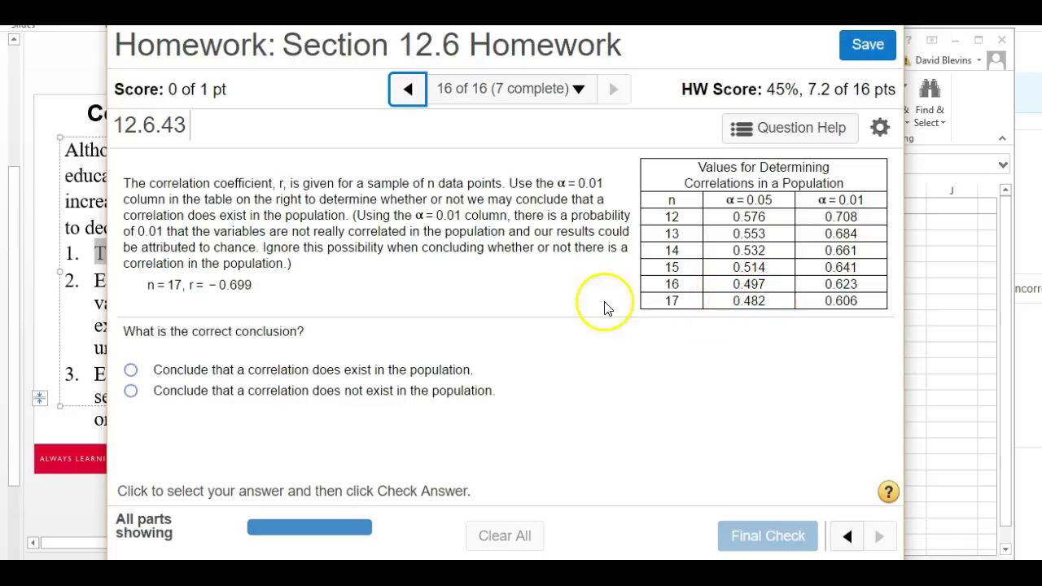
# - In question 12.6.43, submit "Conclude that a correlation does exist in the population" for n = 17, r = −0.699 at α = 0.01
pyautogui.click(214, 285)
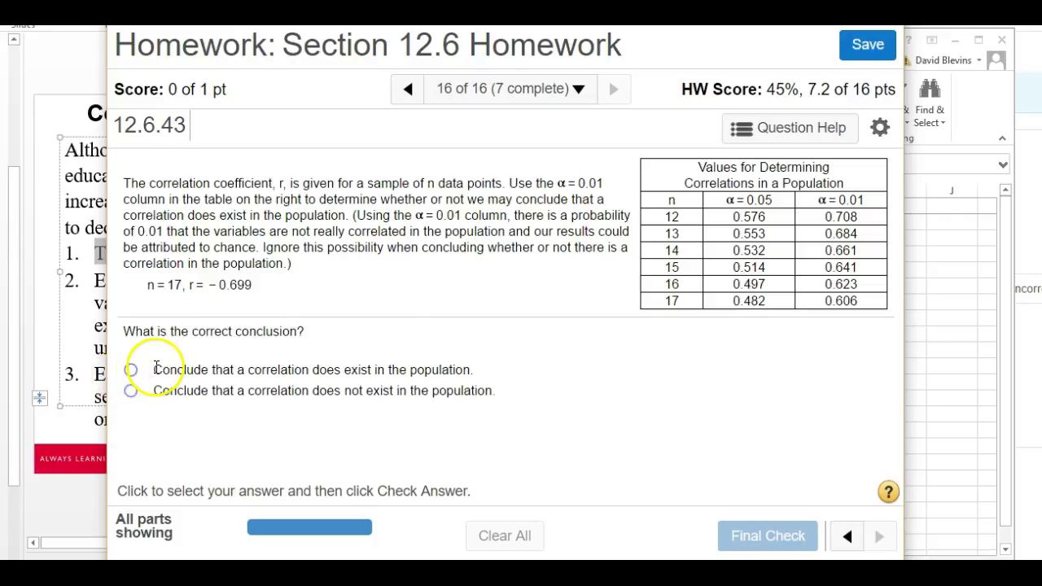
pyautogui.click(132, 370)
pyautogui.press('Return')
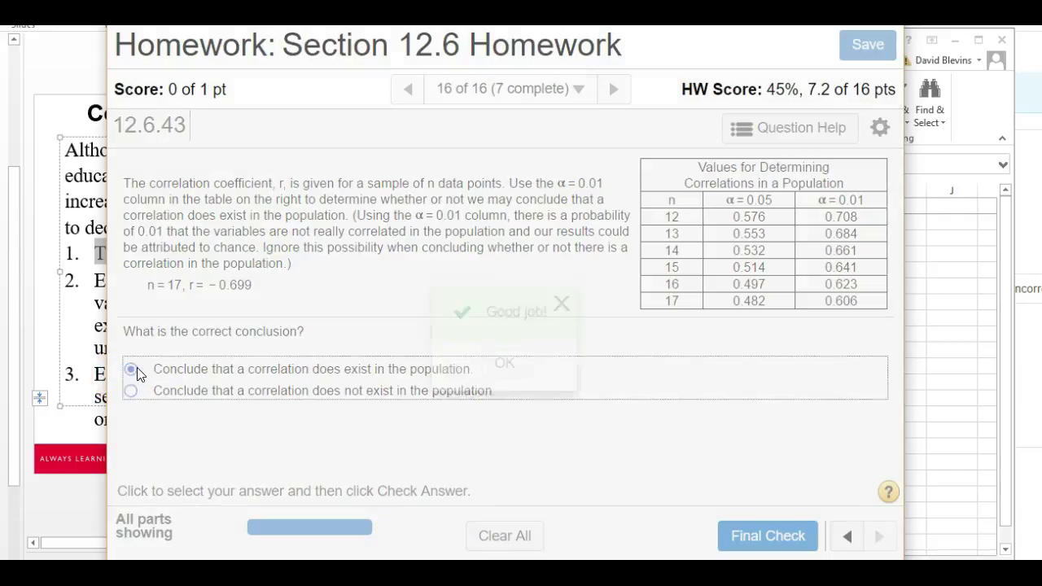